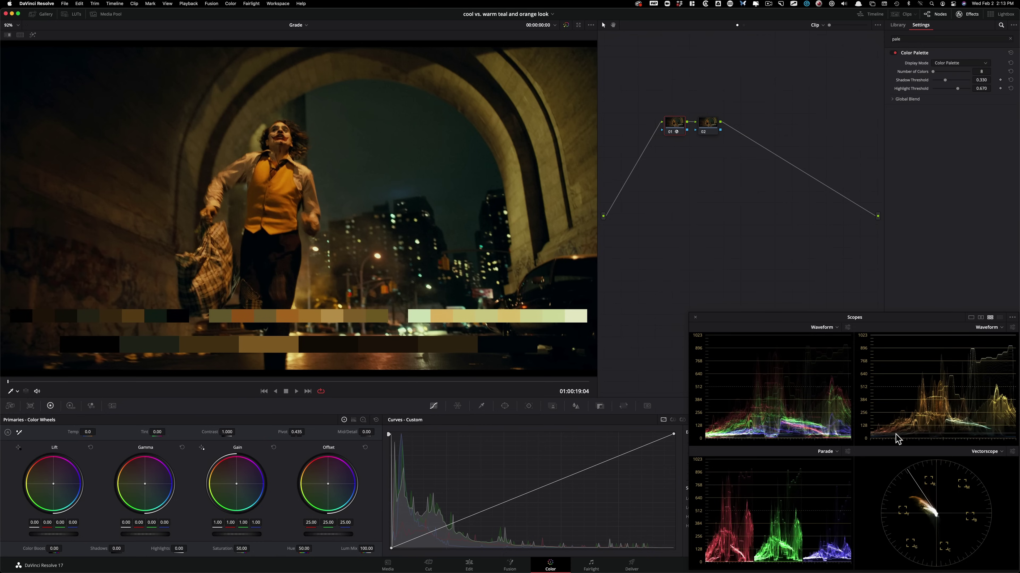
Step: Try shifting the offset of node 02 toward blue on the archway still, then reset the offset
{"action": "left_click", "coordinate": [707, 124]}
{"action": "left_click_drag", "start_coordinate": [328, 483], "coordinate": [337, 492]}
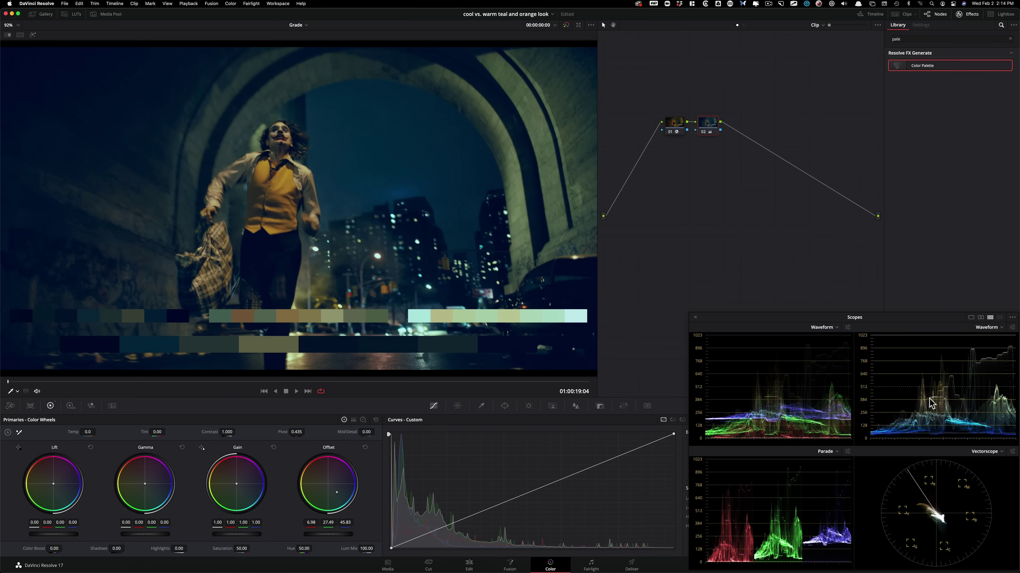
{"action": "left_click", "coordinate": [364, 448]}
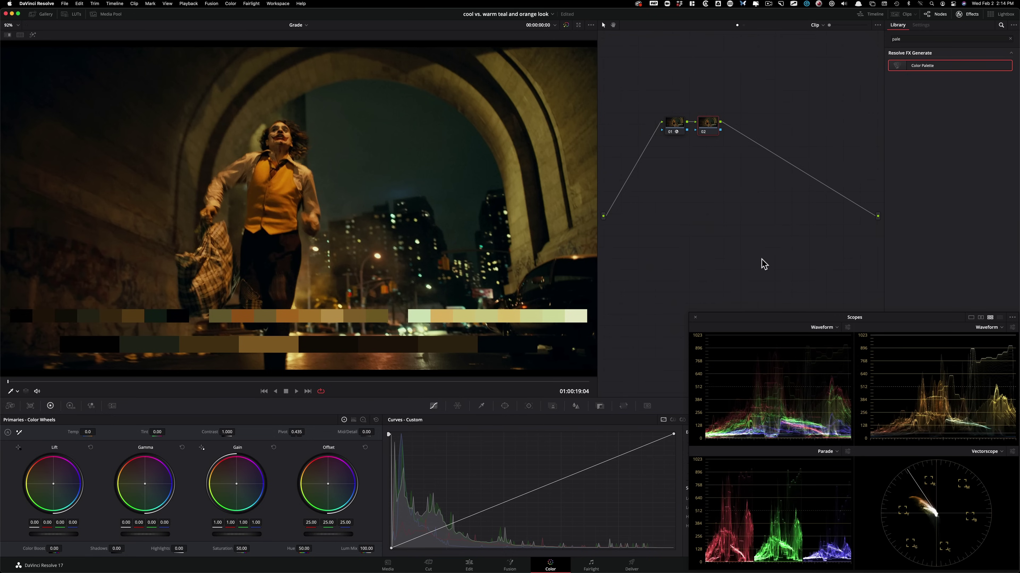
Step: Step through the reference stills from the archway shot to the subway car, examining their color palettes and scopes
{"action": "key", "text": "Down"}
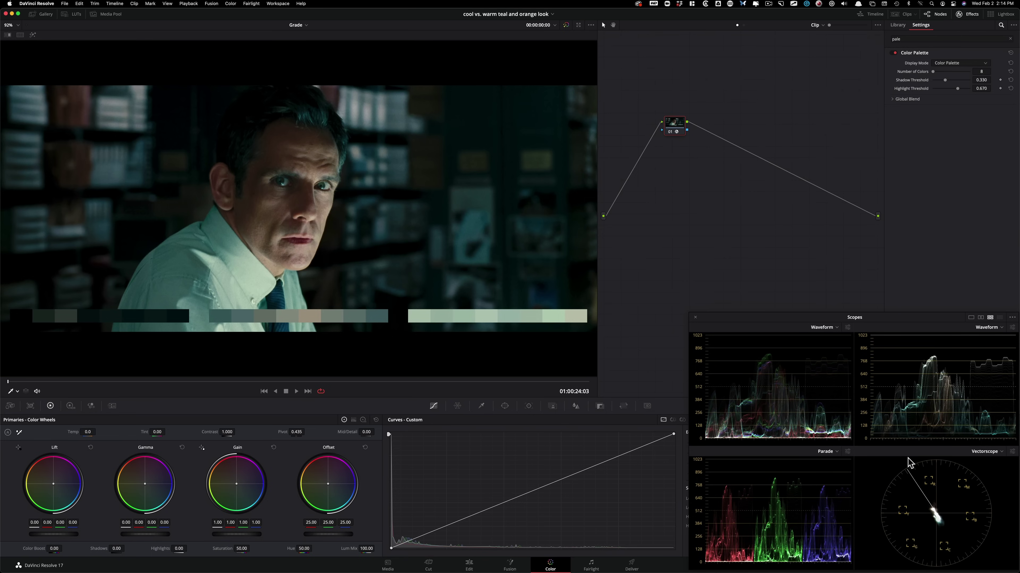
{"action": "key", "text": "Up"}
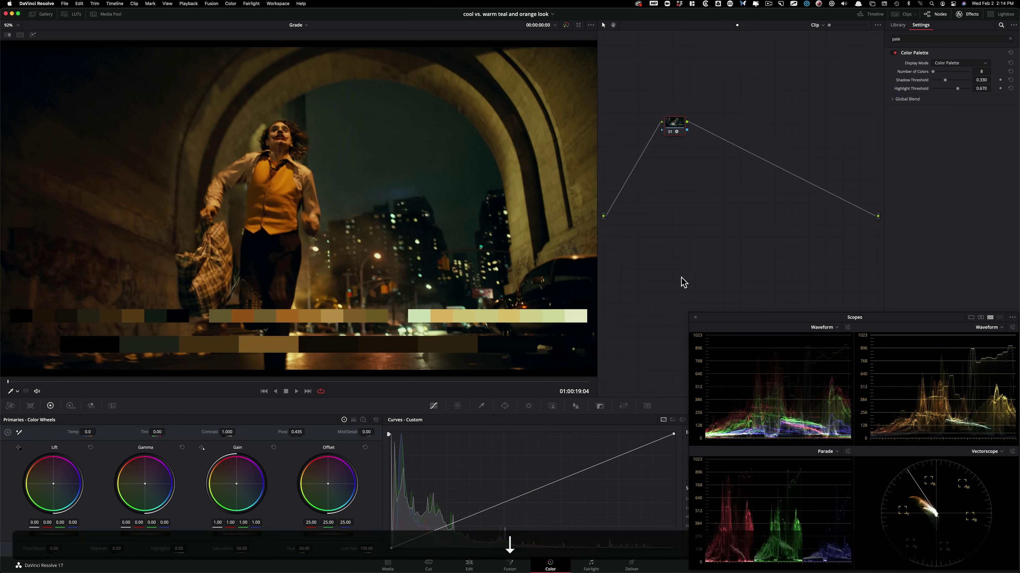
{"action": "key", "text": "Down"}
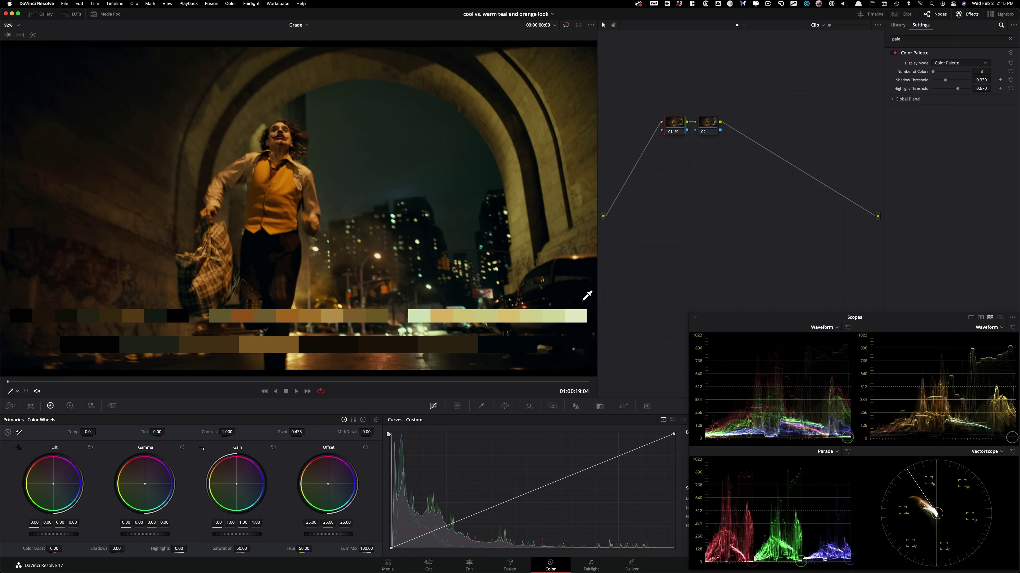
{"action": "key", "text": "Down"}
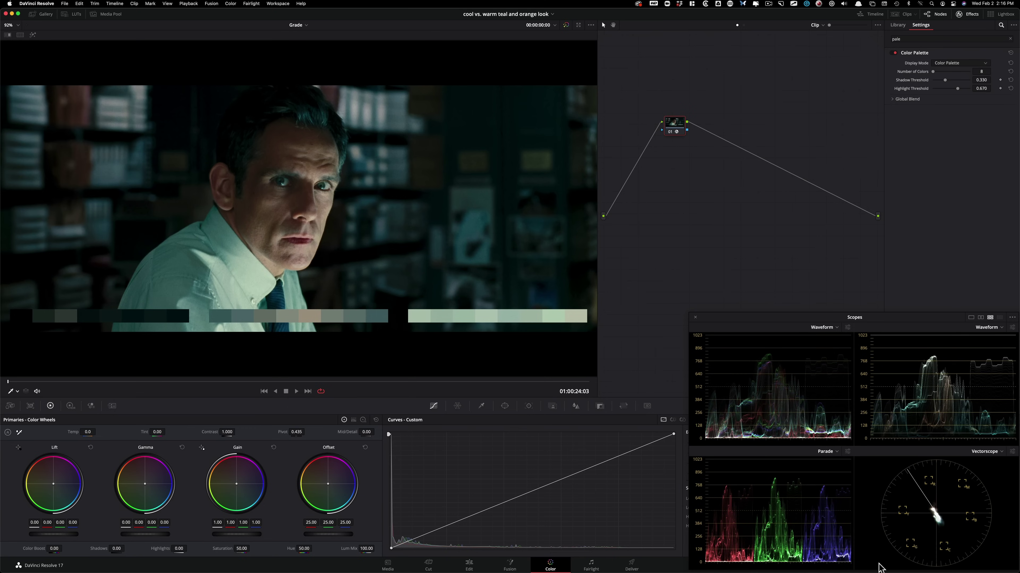
{"action": "key", "text": "Down"}
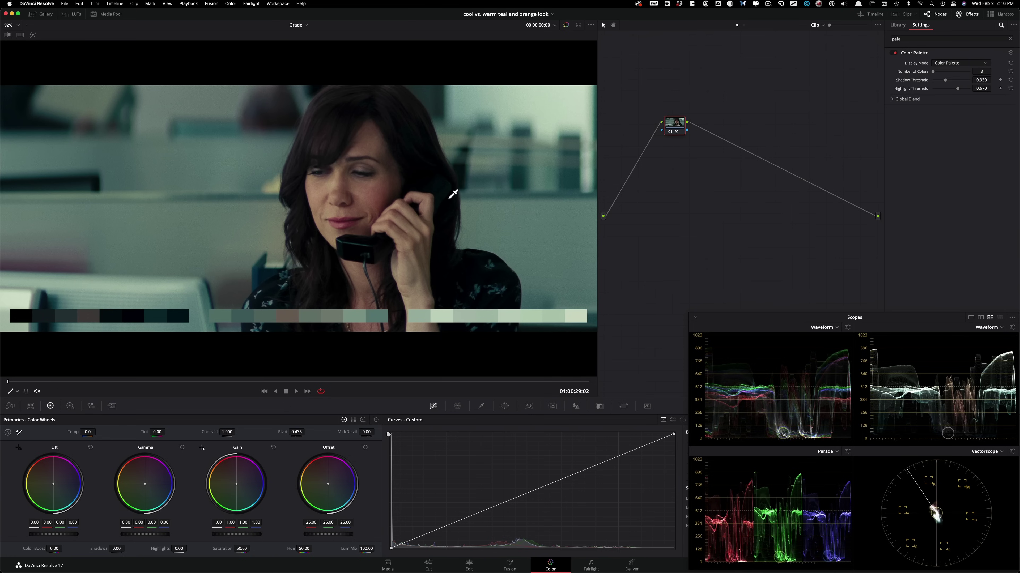
{"action": "key", "text": "Down"}
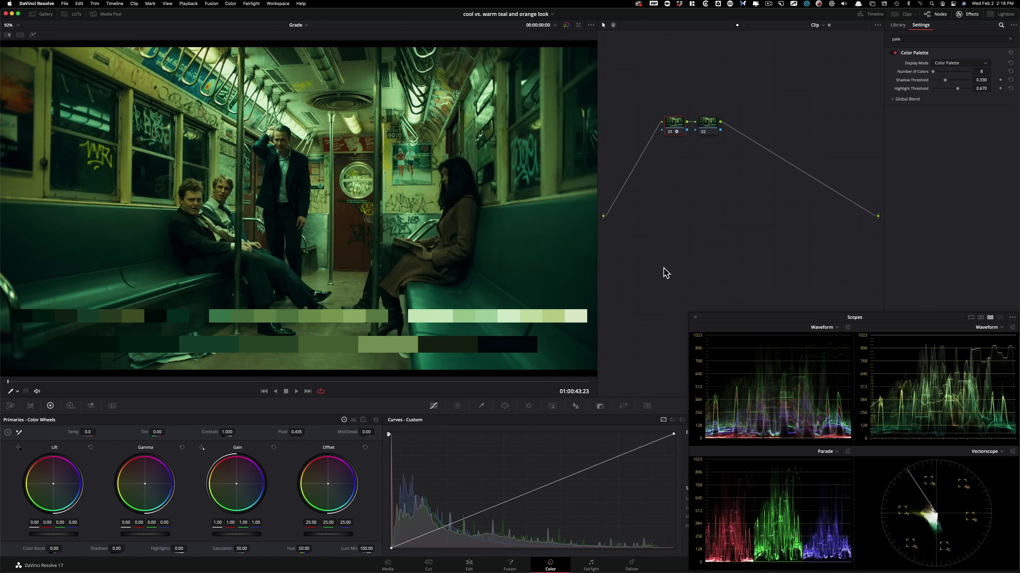
Step: Examine the standing man's skin tone up close in the subway still, then return to the full frame
{"action": "scroll", "coordinate": [251, 214], "scroll_direction": "up", "scroll_amount": 2}
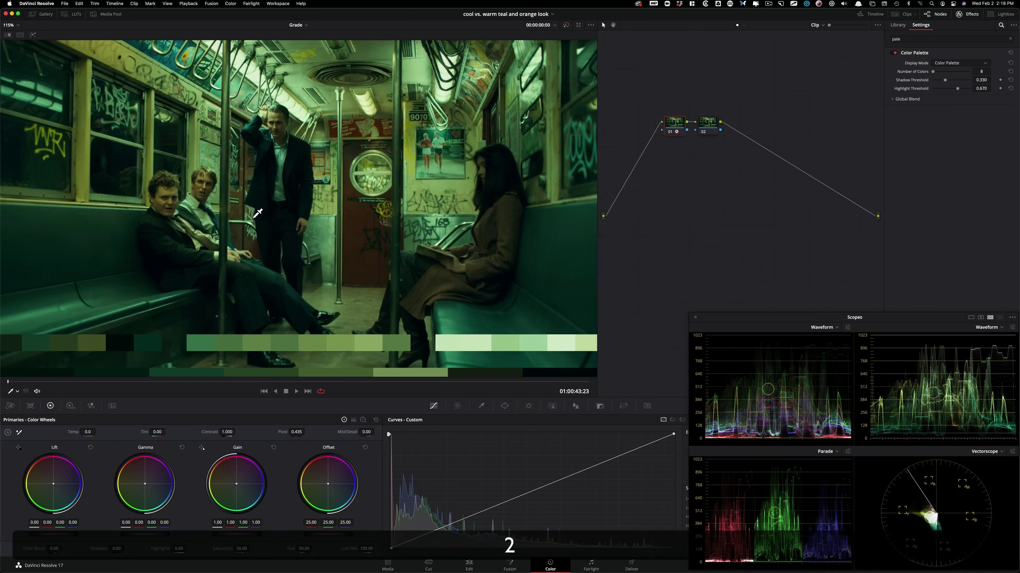
{"action": "scroll", "coordinate": [251, 214], "scroll_direction": "up", "scroll_amount": 5}
{"action": "left_click_drag", "start_coordinate": [350, 311], "coordinate": [335, 390]}
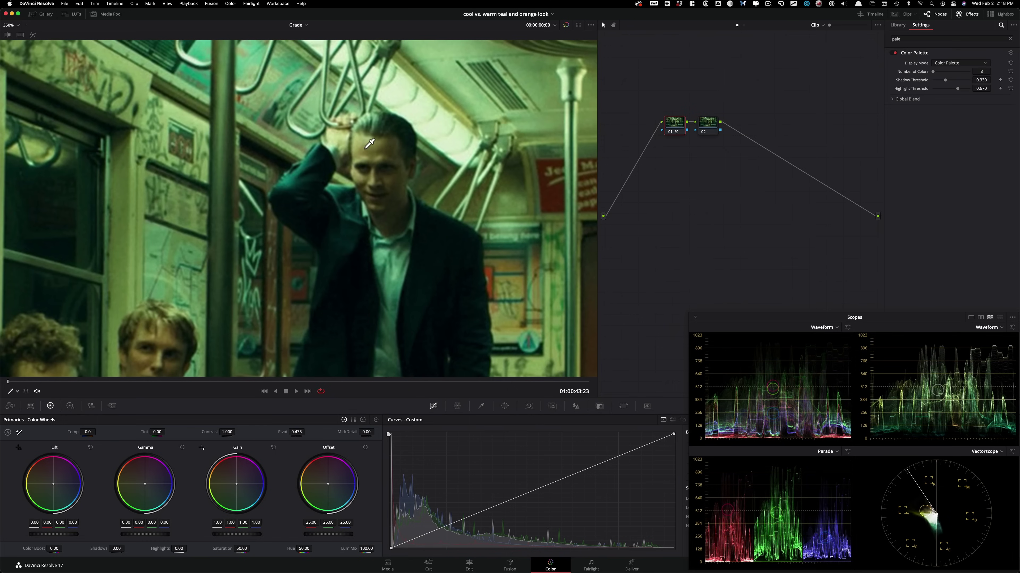
{"action": "key", "text": "shift+z"}
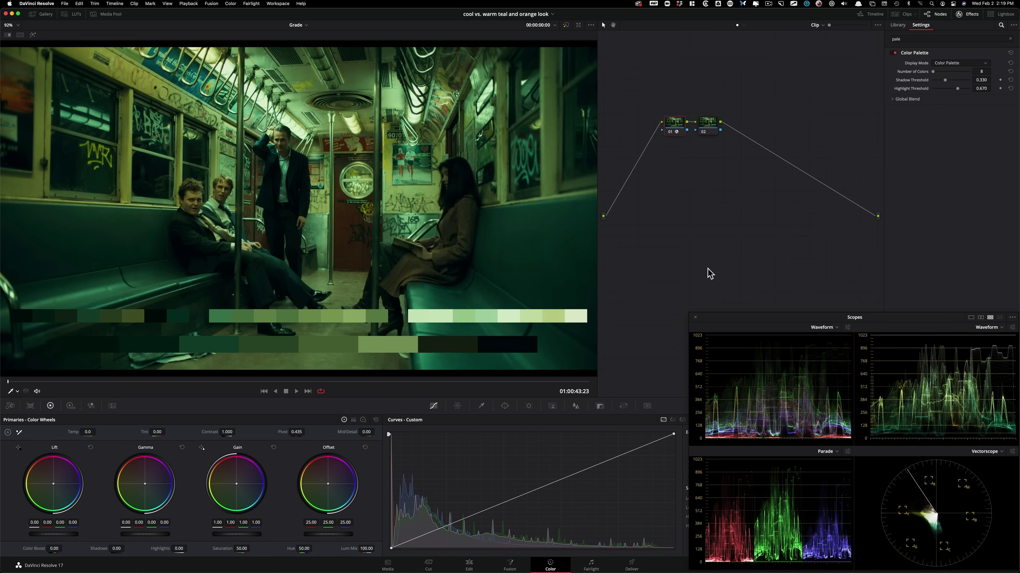
Step: Step through the remaining reference stills up to the bearded man's portrait, examining how cool and warm tones are distributed
{"action": "key", "text": "Down"}
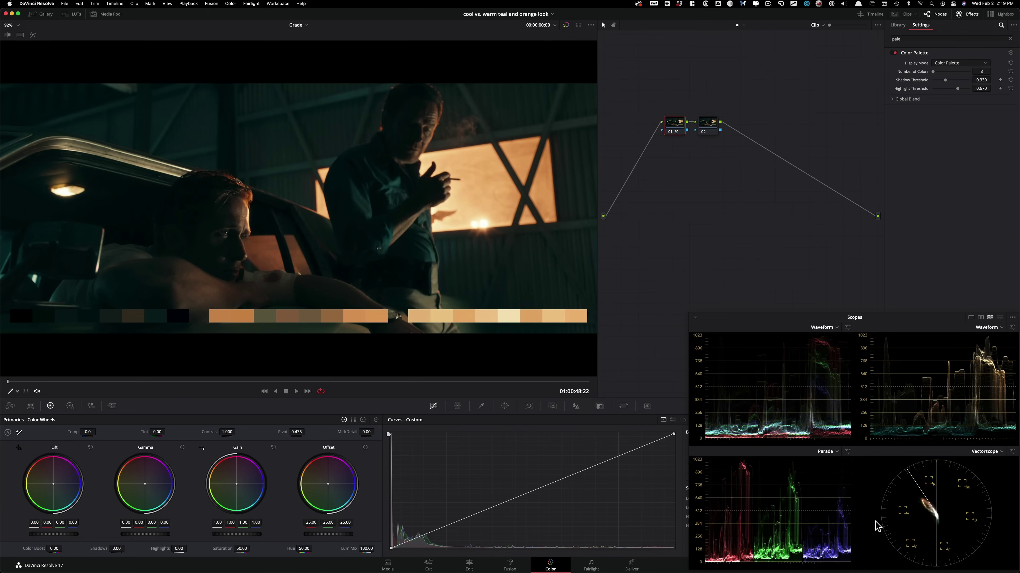
{"action": "key", "text": "Down"}
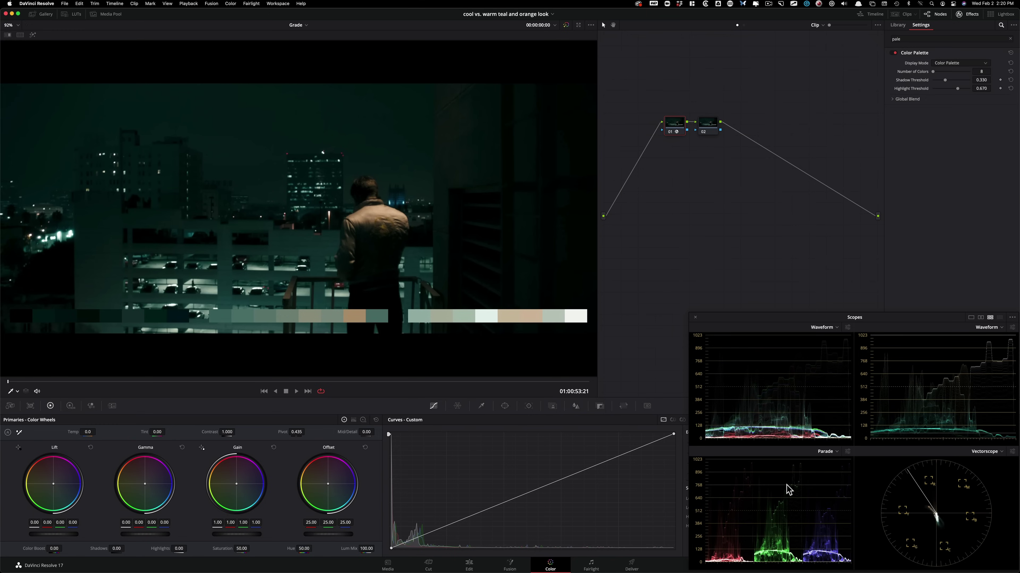
{"action": "key", "text": "Down"}
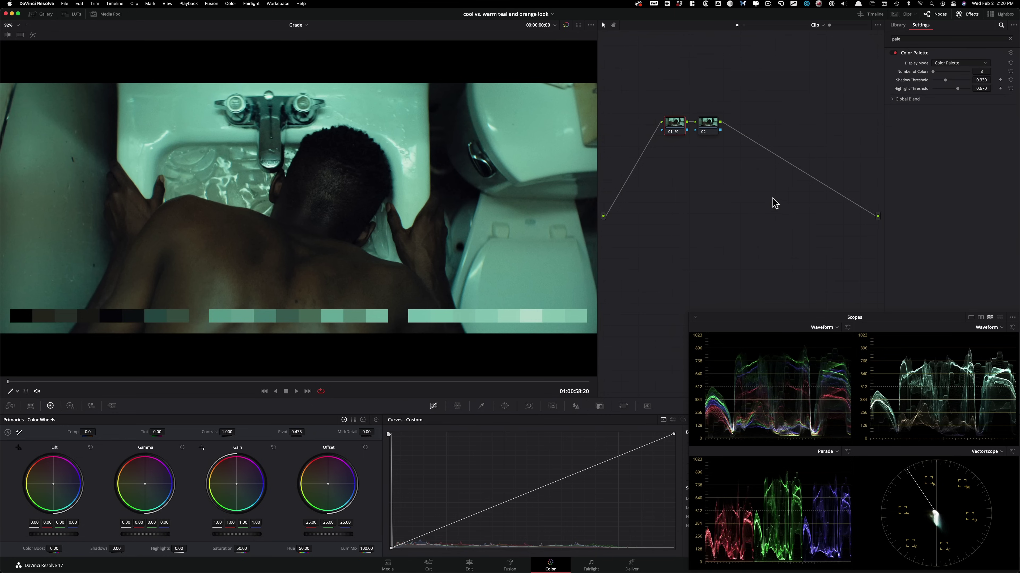
{"action": "key", "text": "Down"}
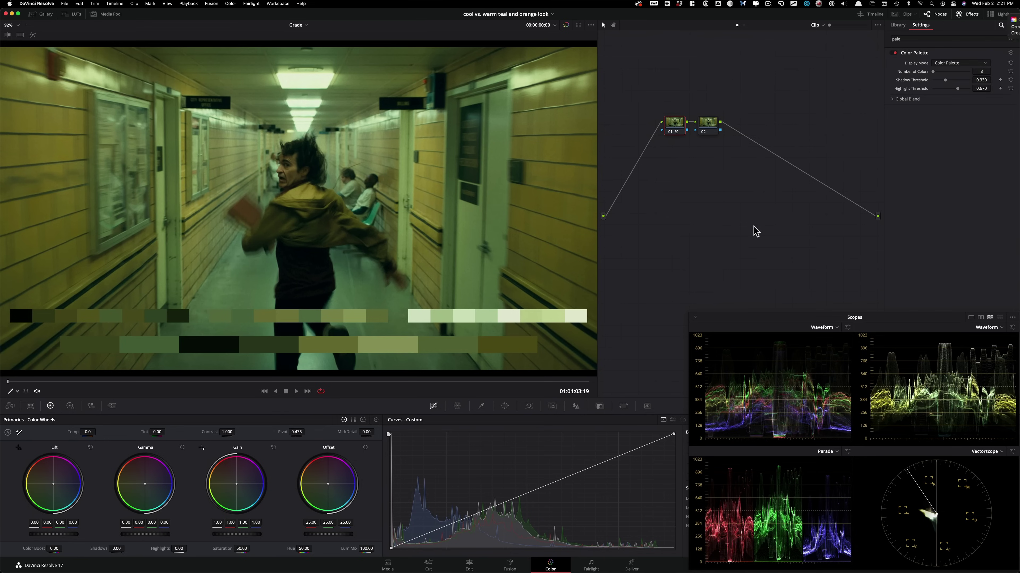
{"action": "key", "text": "Down"}
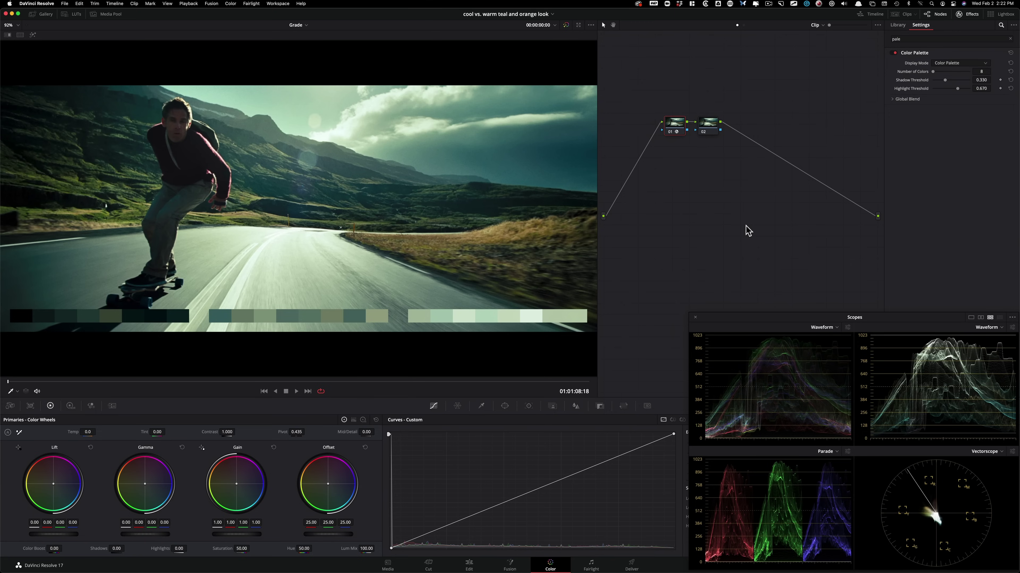
{"action": "key", "text": "Down"}
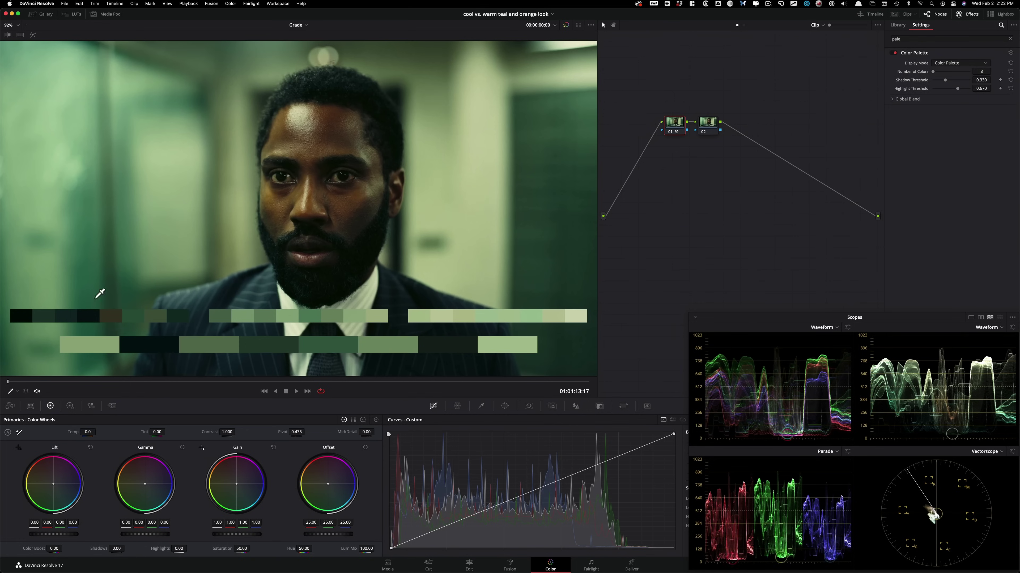
Step: Try an offset shift toward blue on node 02 of the portrait still, compare it with the node bypassed, and reset the node grade
{"action": "left_click", "coordinate": [708, 124]}
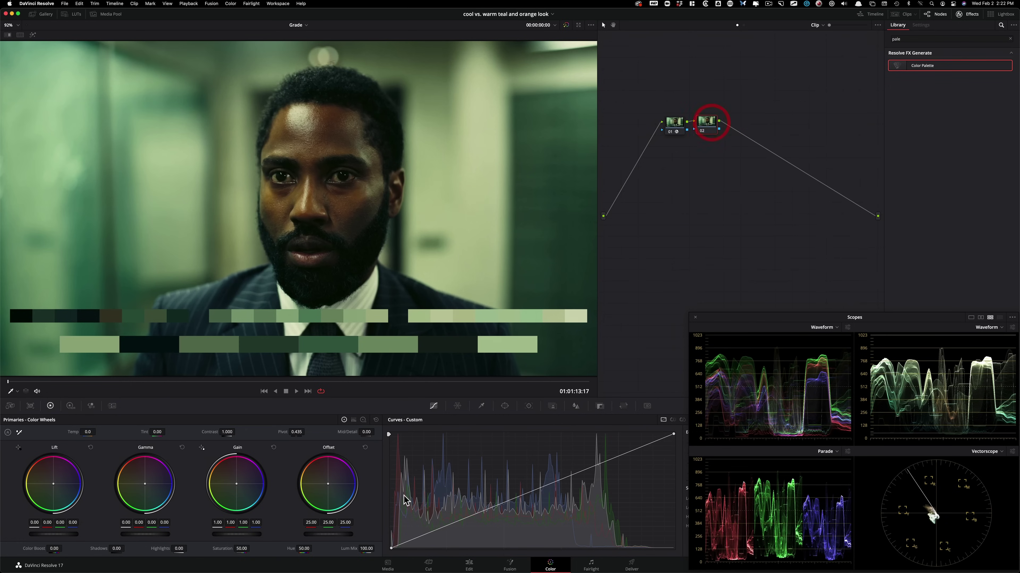
{"action": "left_click_drag", "start_coordinate": [331, 487], "coordinate": [335, 486]}
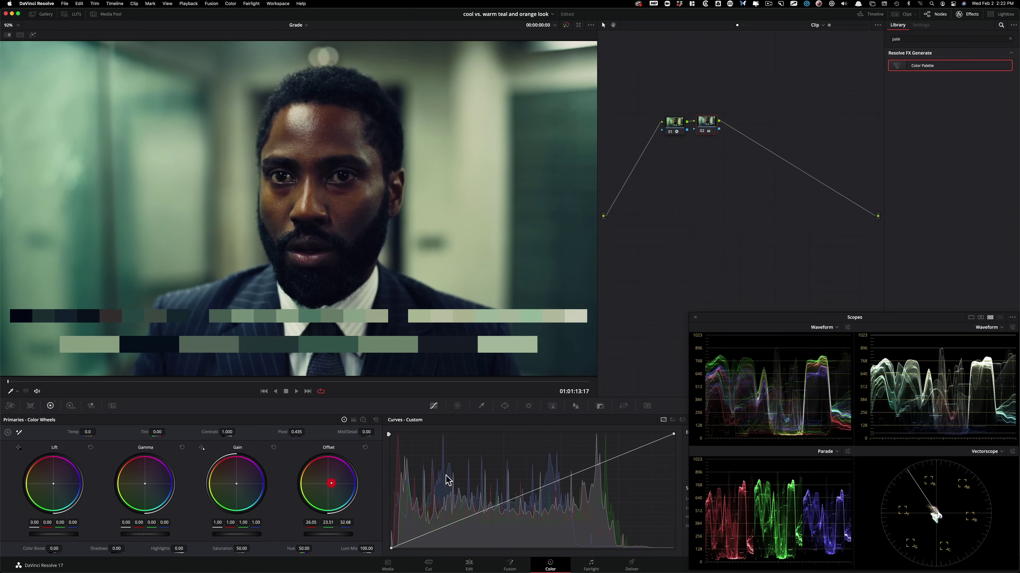
{"action": "key", "text": "super+d"}
{"action": "key", "text": "super+d"}
{"action": "left_click", "coordinate": [363, 419]}
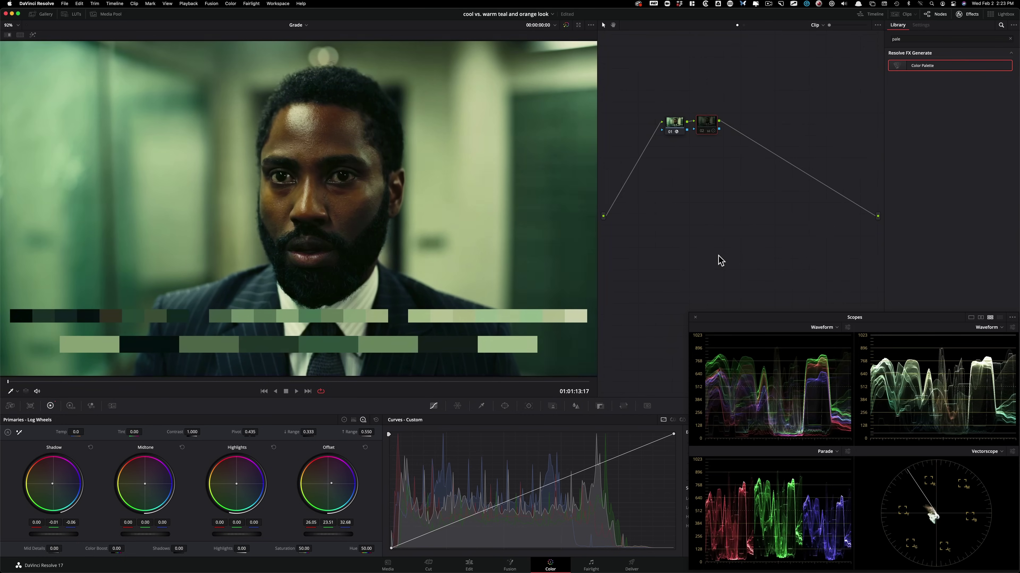
{"action": "key", "text": "super+d"}
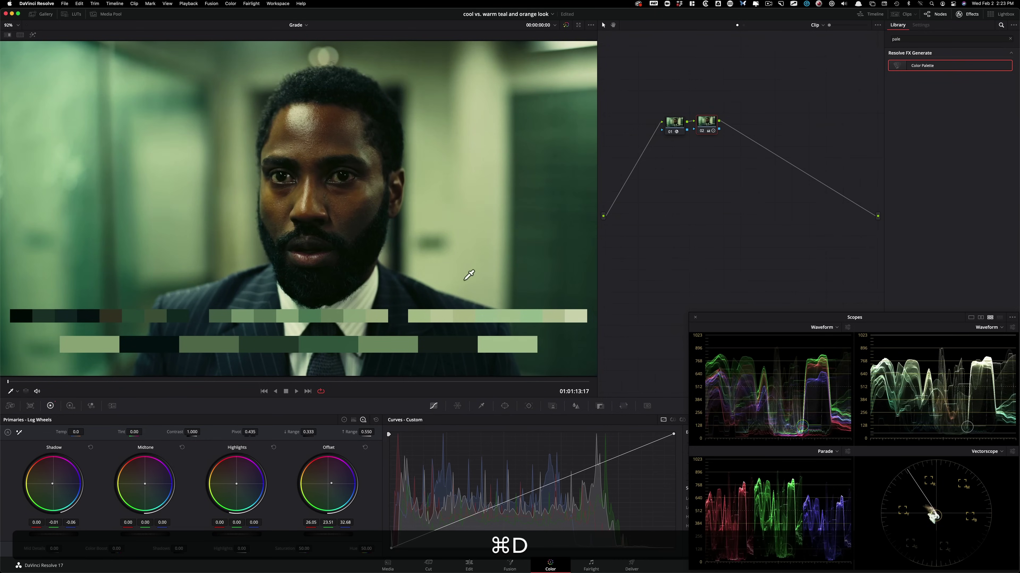
{"action": "right_click", "coordinate": [704, 120]}
{"action": "left_click", "coordinate": [749, 127]}
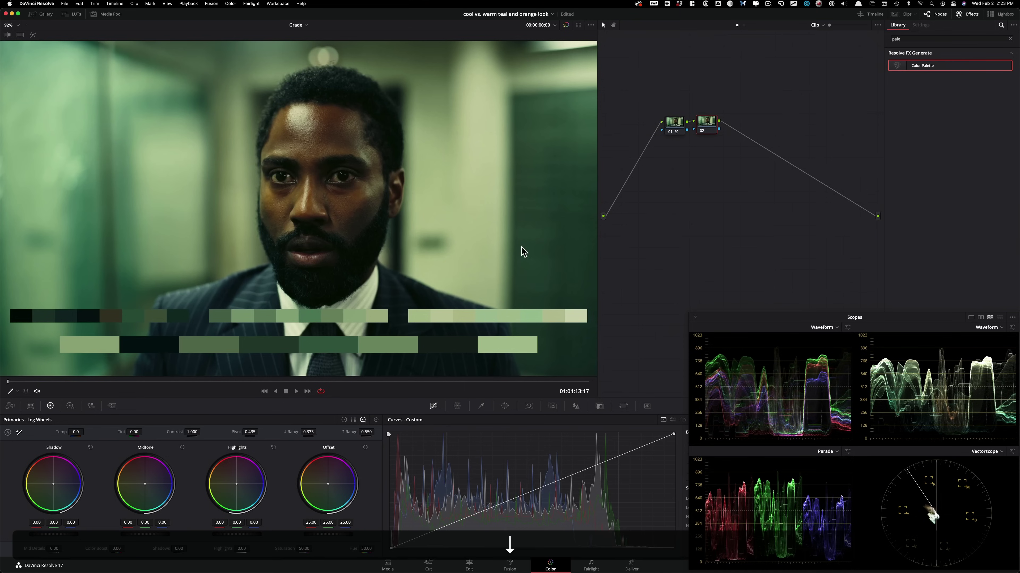
Step: Go back to the ungraded clip of the man with the laptop and park the playhead at 01:00:02:00
{"action": "key", "text": "Up"}
{"action": "key", "text": "Up"}
{"action": "key", "text": "Up"}
{"action": "key", "text": "Up"}
{"action": "key", "text": "Up"}
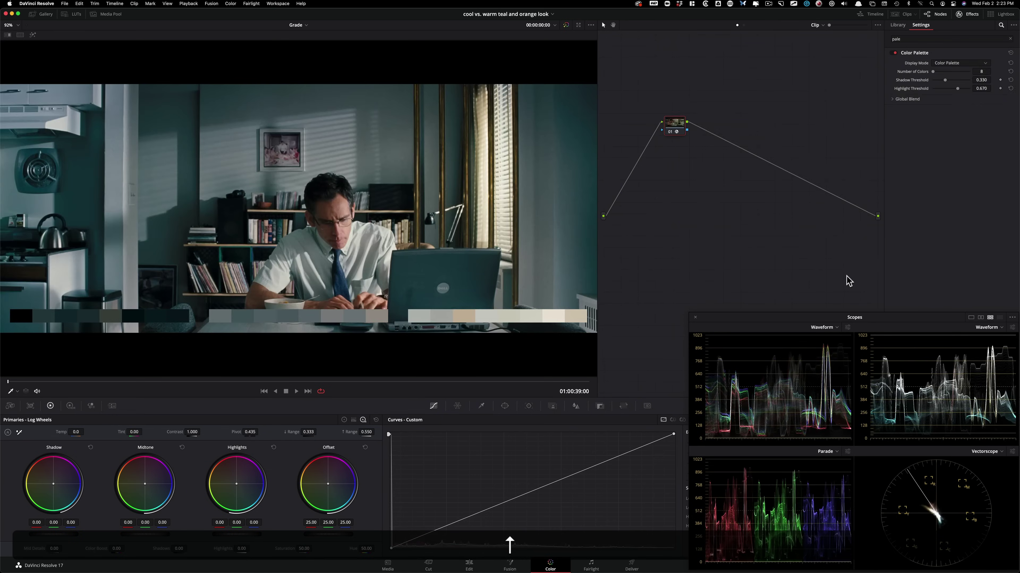
{"action": "key", "text": "Up"}
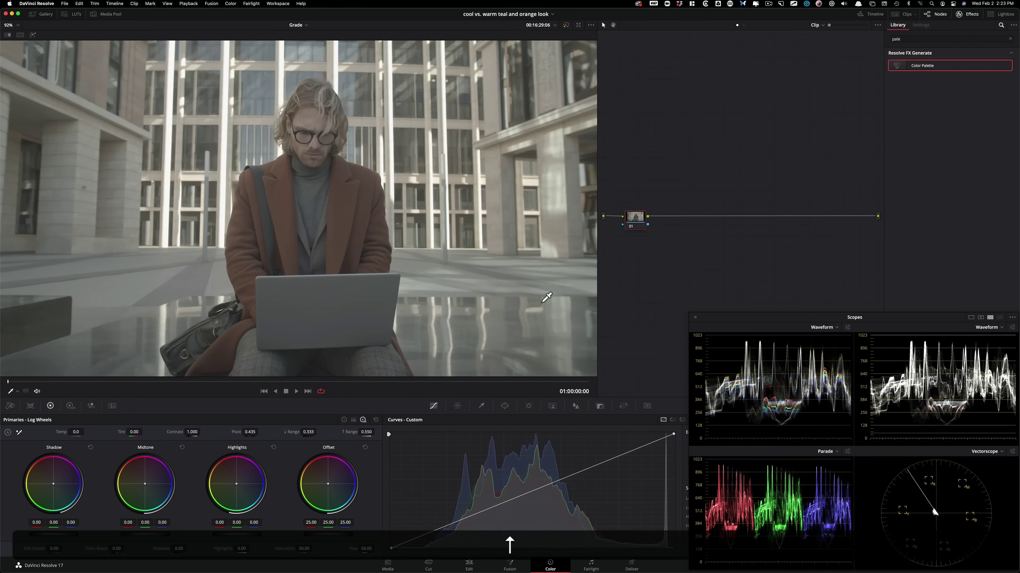
{"action": "key", "text": "space"}
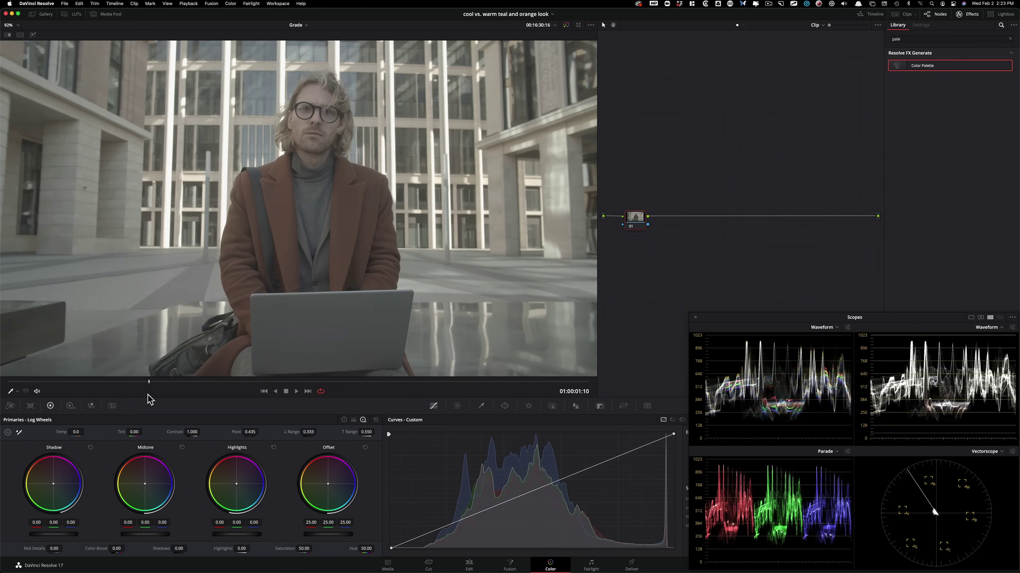
{"action": "left_click", "coordinate": [200, 395]}
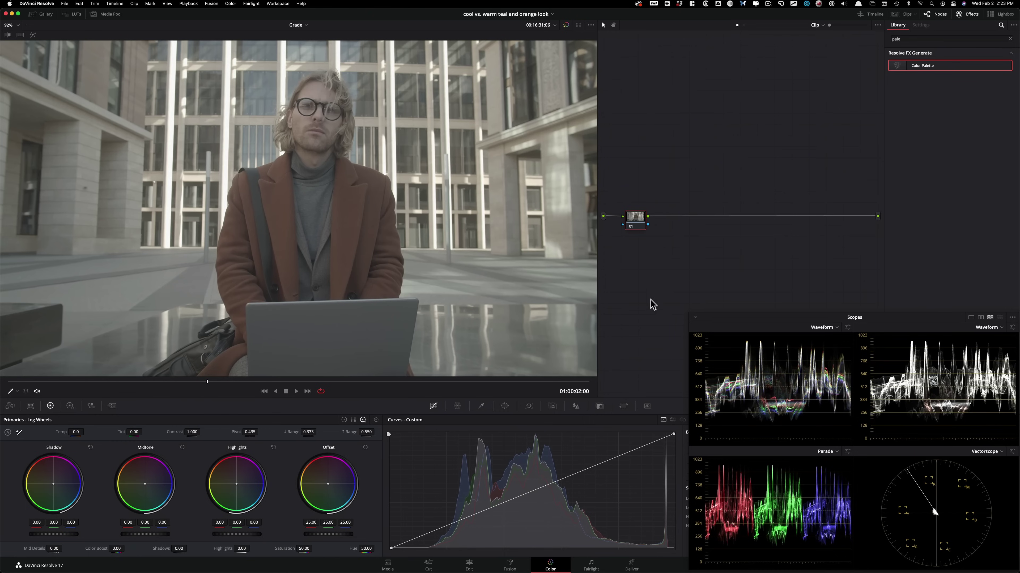
Step: Move node 01 higher in the node graph and add four serial nodes after it
{"action": "left_click_drag", "start_coordinate": [634, 216], "coordinate": [635, 217]}
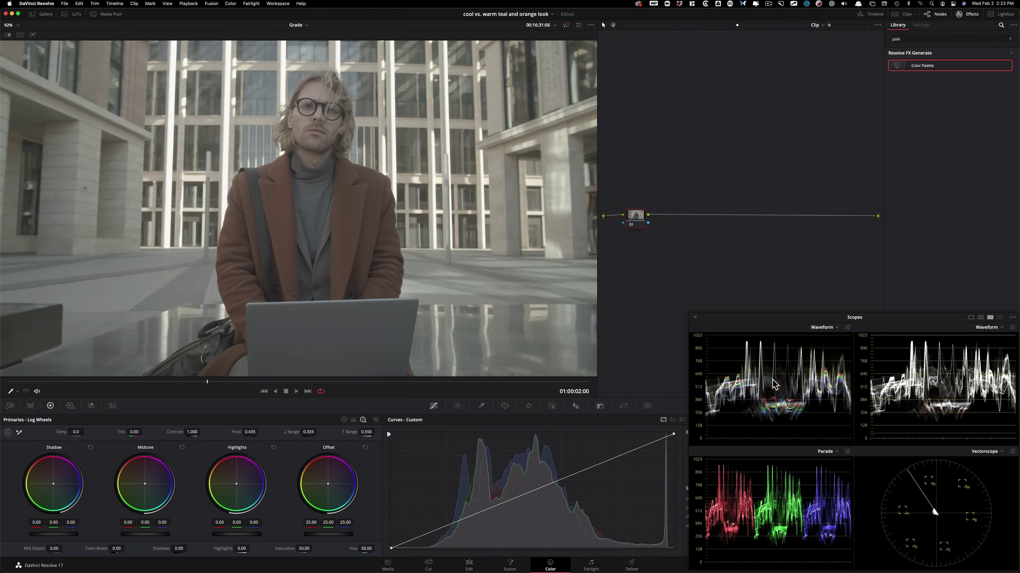
{"action": "left_click_drag", "start_coordinate": [637, 220], "coordinate": [637, 195]}
{"action": "left_click", "coordinate": [638, 196]}
{"action": "key", "text": "alt+s"}
{"action": "key", "text": "alt+s"}
{"action": "key", "text": "alt+s"}
{"action": "key", "text": "alt+s"}
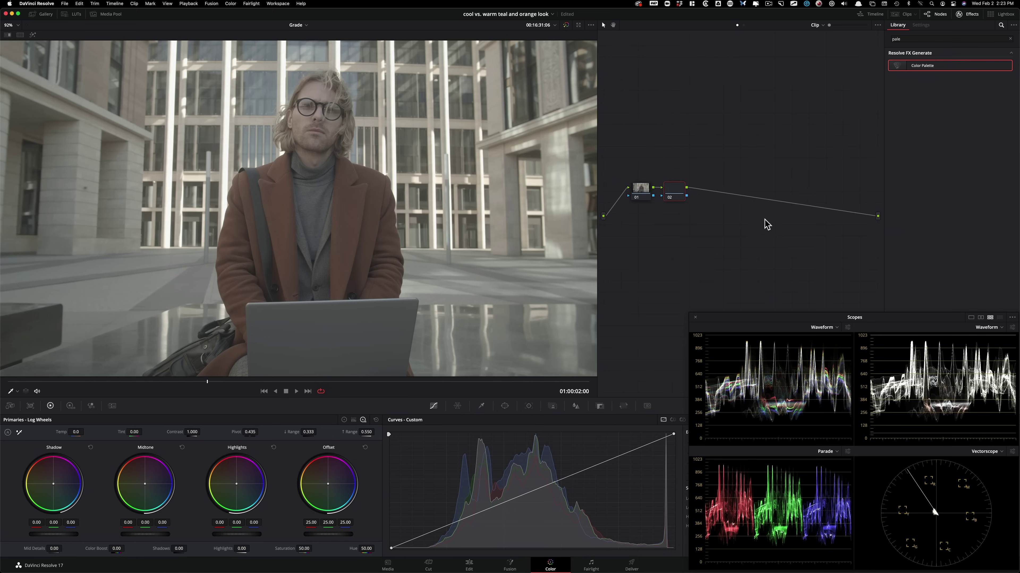
Step: Arrange the nodes in descending rows, with 01 alone, 02 and 03 in the middle, and 04 and 05 lowest
{"action": "left_click_drag", "start_coordinate": [732, 167], "coordinate": [809, 205]}
{"action": "left_click_drag", "start_coordinate": [738, 191], "coordinate": [771, 246]}
{"action": "left_click", "coordinate": [703, 232]}
{"action": "left_click_drag", "start_coordinate": [652, 186], "coordinate": [687, 207]}
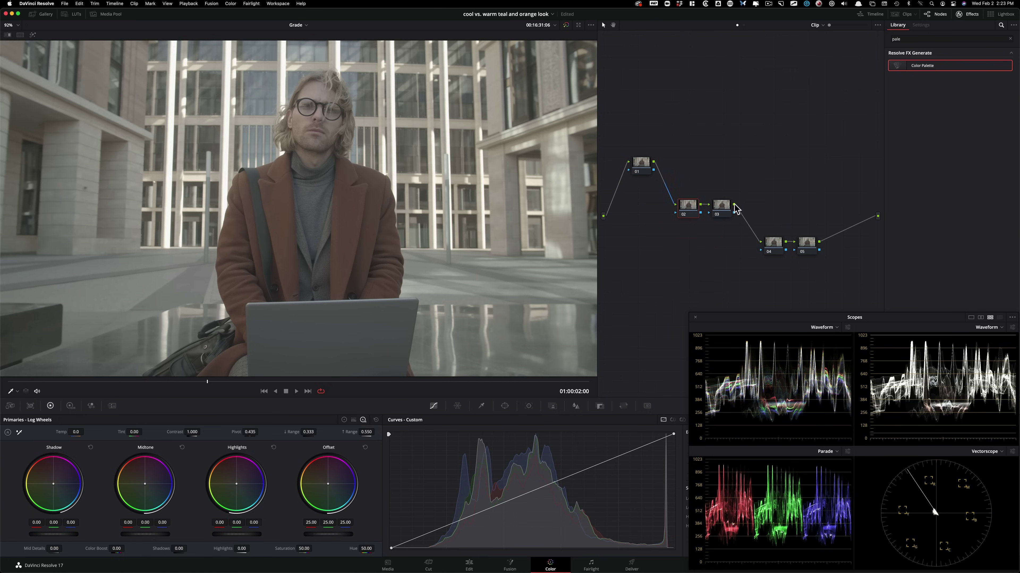
{"action": "left_click", "coordinate": [686, 243]}
{"action": "left_click_drag", "start_coordinate": [782, 244], "coordinate": [779, 243]}
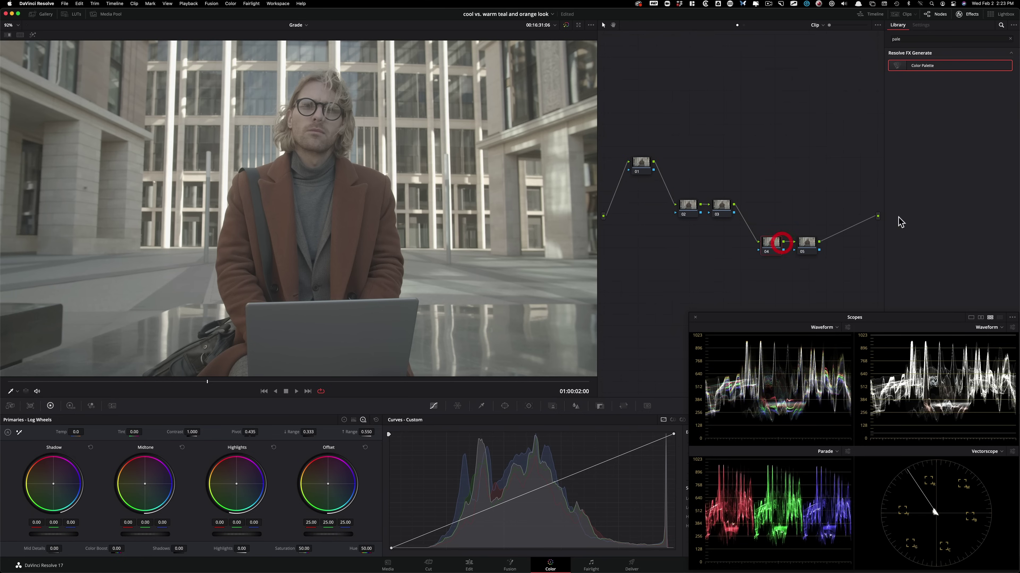
Step: Clear the effects search and apply a Color Space Transform to node 04
{"action": "left_click", "coordinate": [1009, 39]}
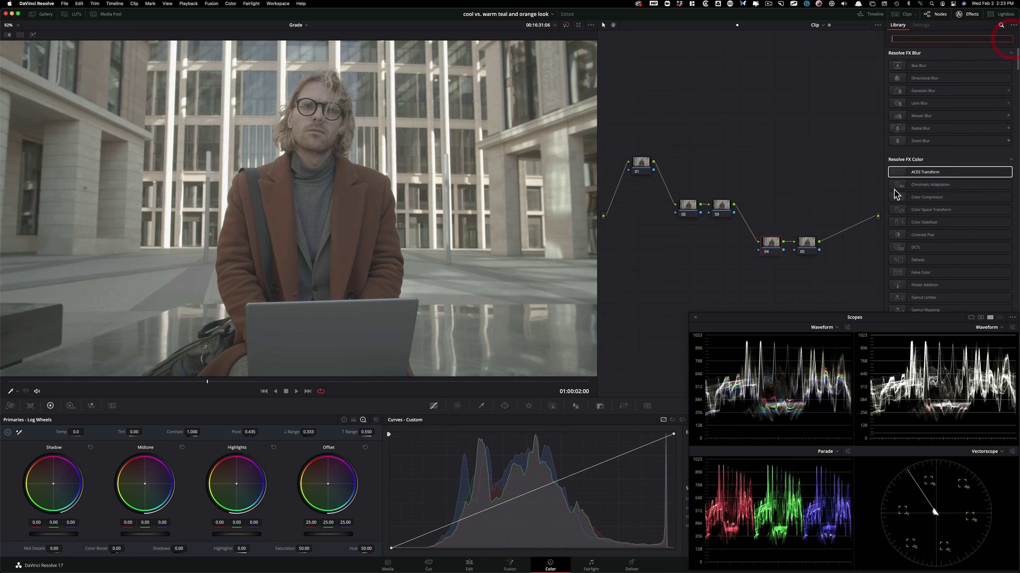
{"action": "left_click_drag", "start_coordinate": [934, 211], "coordinate": [765, 245]}
{"action": "left_click", "coordinate": [773, 244]}
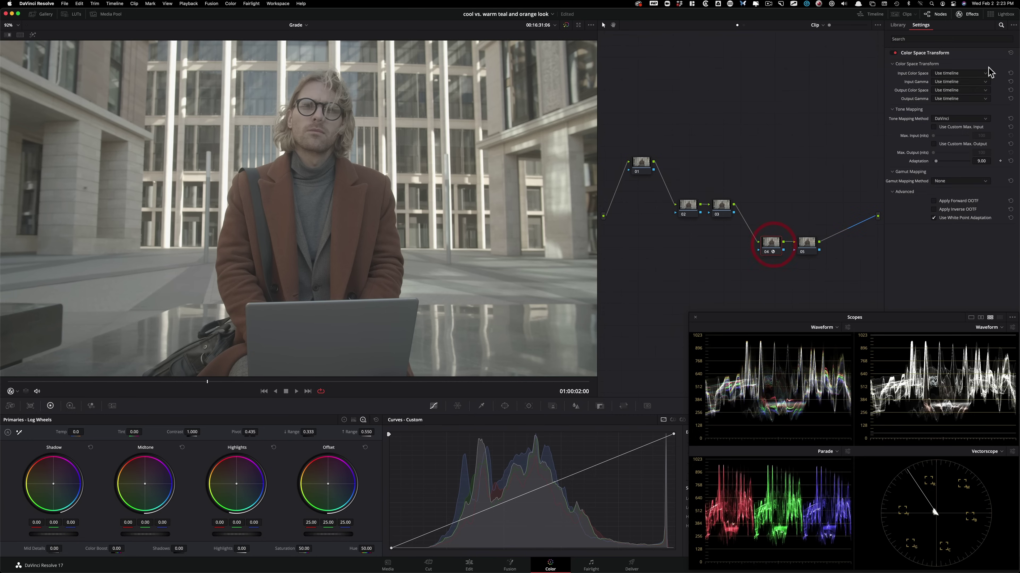
Step: Set node 04's input color space to Blackmagic Design Wide Gamut Gen 4/5 and its input gamma to Blackmagic Design Film Gen 5
{"action": "left_click", "coordinate": [979, 73]}
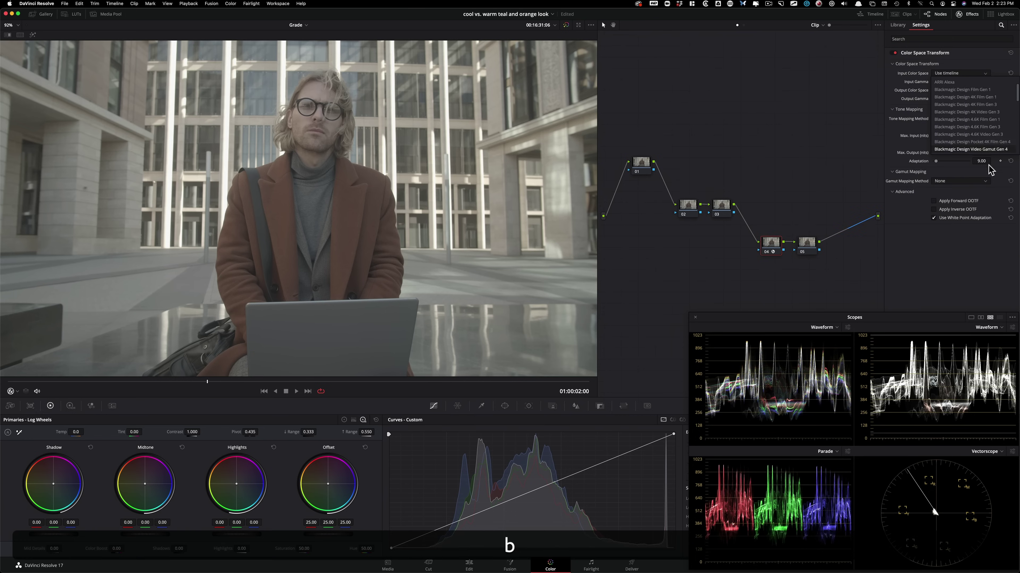
{"action": "scroll", "coordinate": [991, 132], "scroll_direction": "down", "scroll_amount": 3}
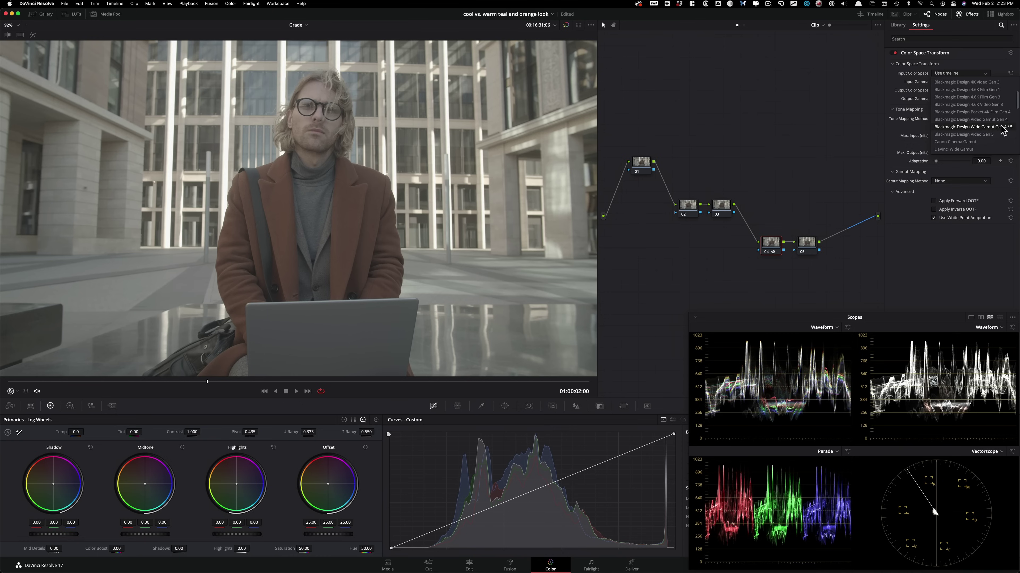
{"action": "left_click", "coordinate": [1002, 128]}
{"action": "left_click", "coordinate": [963, 82]}
{"action": "key", "text": "b"}
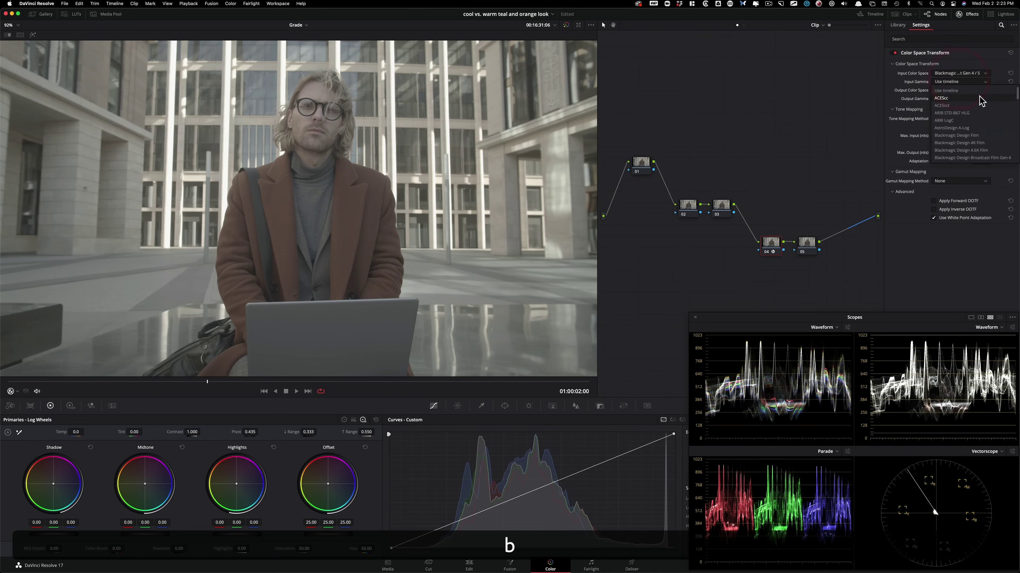
{"action": "key", "text": "b"}
{"action": "scroll", "coordinate": [977, 158], "scroll_direction": "down", "scroll_amount": 1}
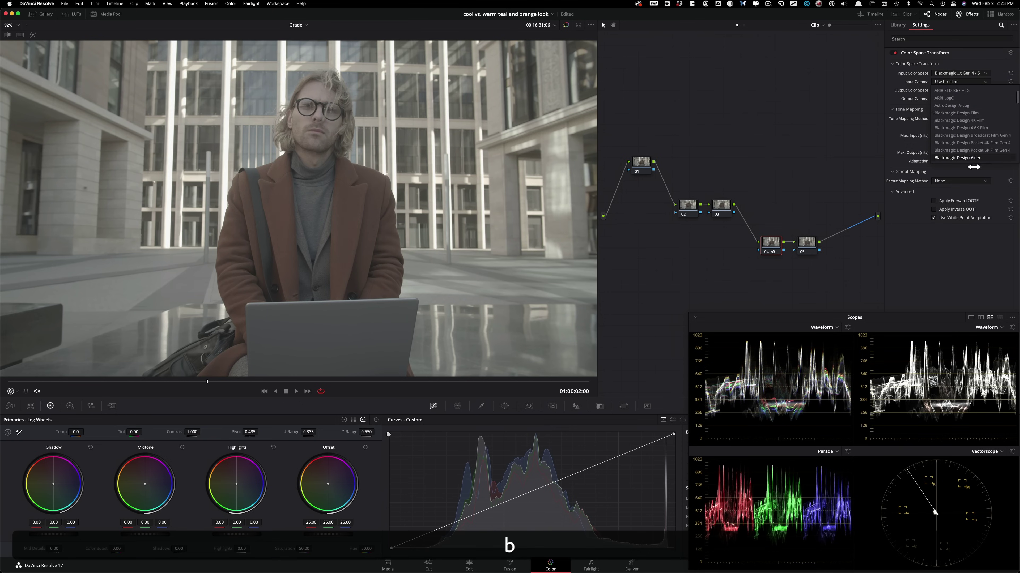
{"action": "scroll", "coordinate": [978, 159], "scroll_direction": "down", "scroll_amount": 2}
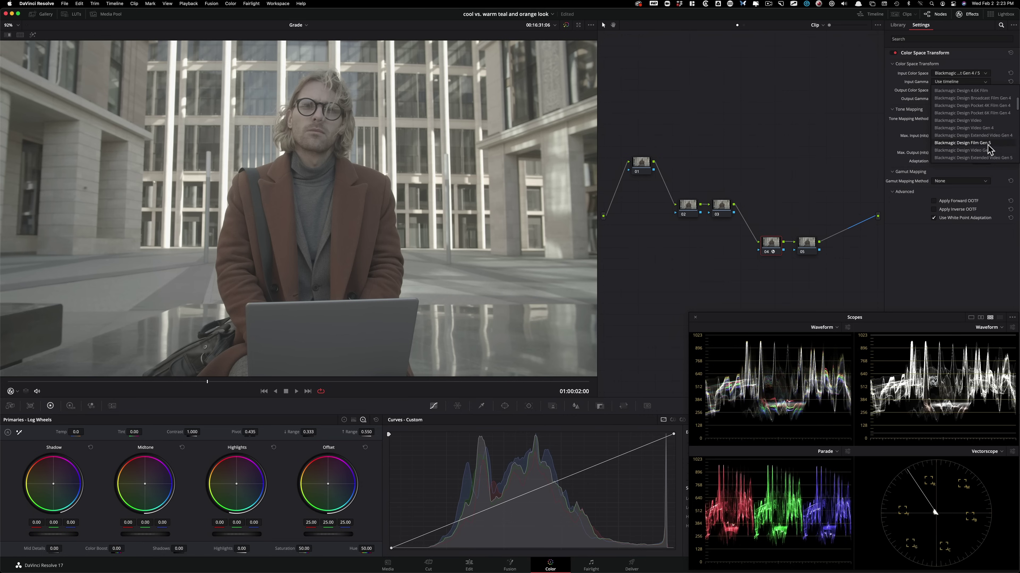
{"action": "left_click", "coordinate": [978, 143]}
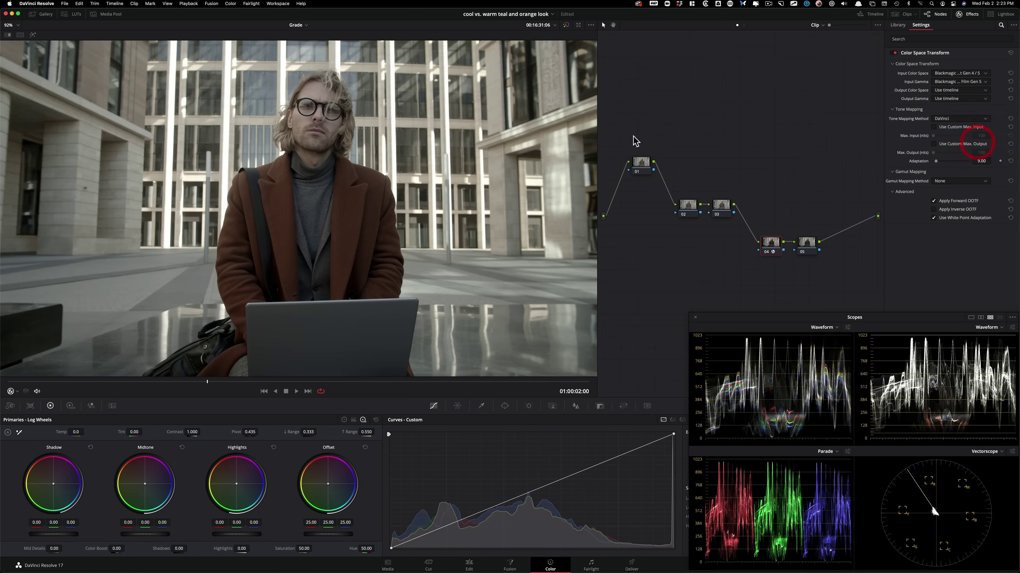
Step: Set node 04's output color space to Rec.709 and its output gamma to Cineon Film Log
{"action": "left_click", "coordinate": [966, 91]}
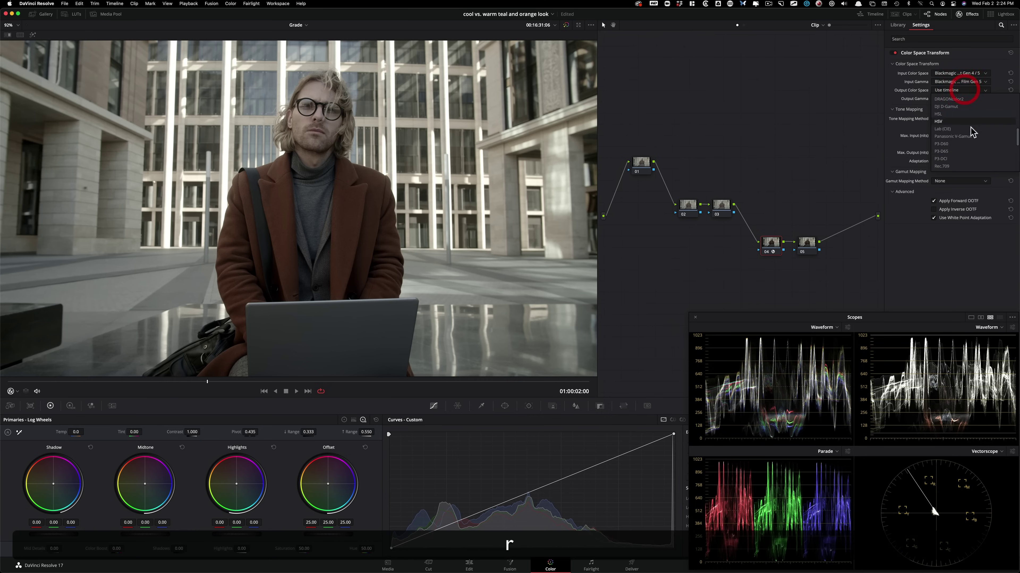
{"action": "left_click", "coordinate": [950, 165]}
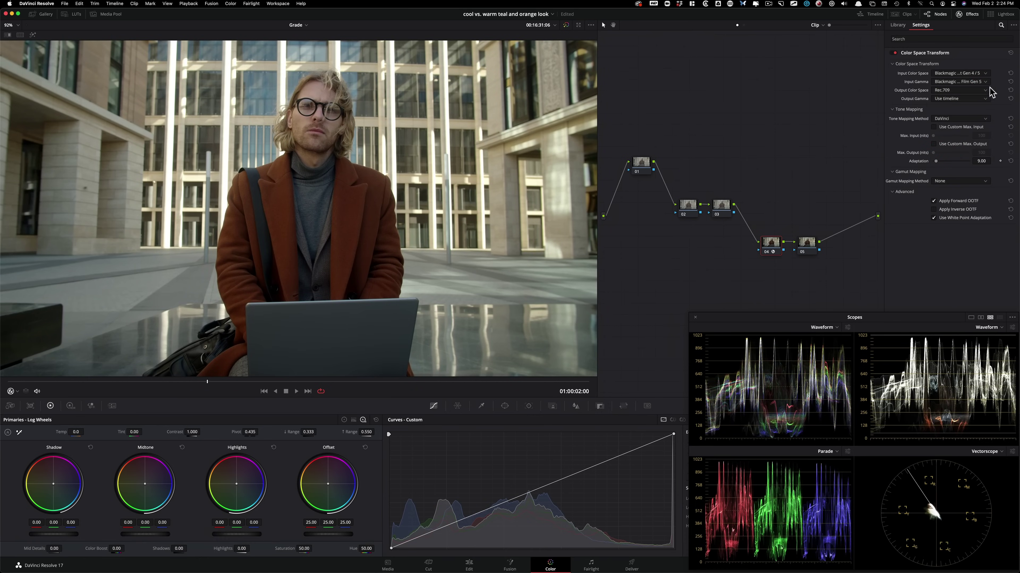
{"action": "left_click", "coordinate": [964, 99]}
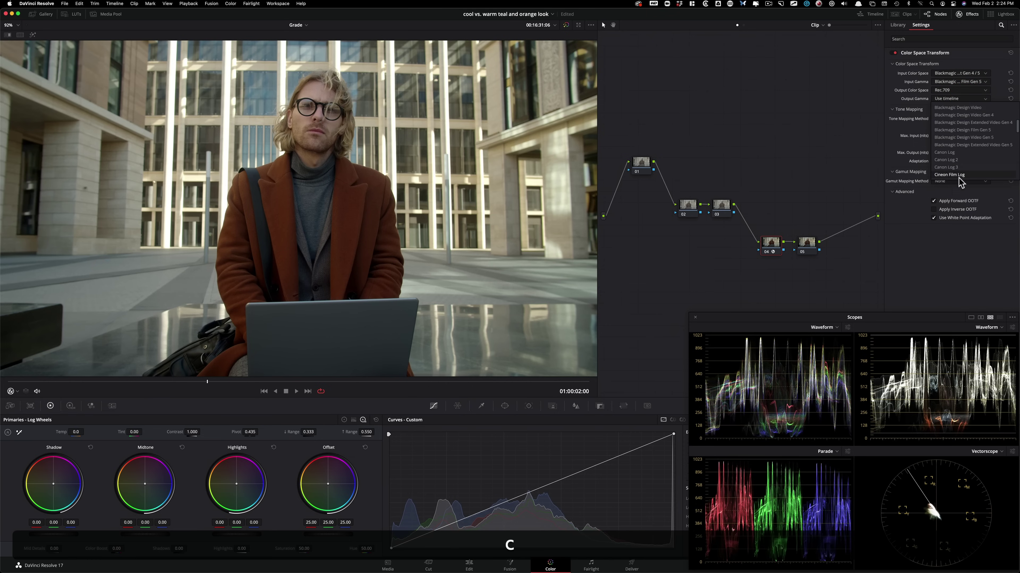
{"action": "scroll", "coordinate": [959, 177], "scroll_direction": "down", "scroll_amount": 5}
{"action": "left_click_drag", "start_coordinate": [1018, 143], "coordinate": [1018, 135]}
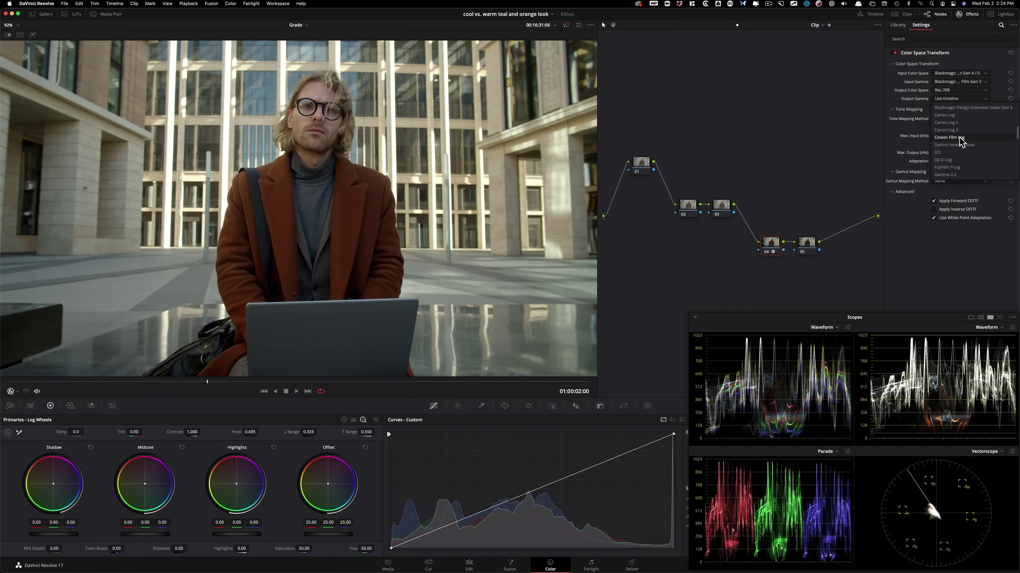
{"action": "left_click", "coordinate": [949, 137]}
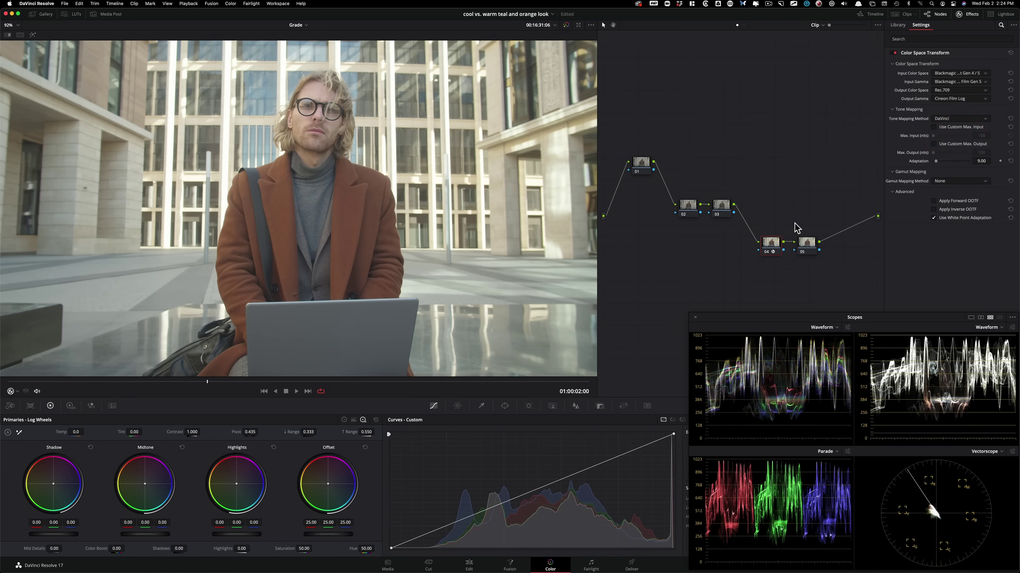
Step: Shift node 05 slightly away from node 04 and show the Film Looks LUTs
{"action": "left_click_drag", "start_coordinate": [805, 242], "coordinate": [812, 241]}
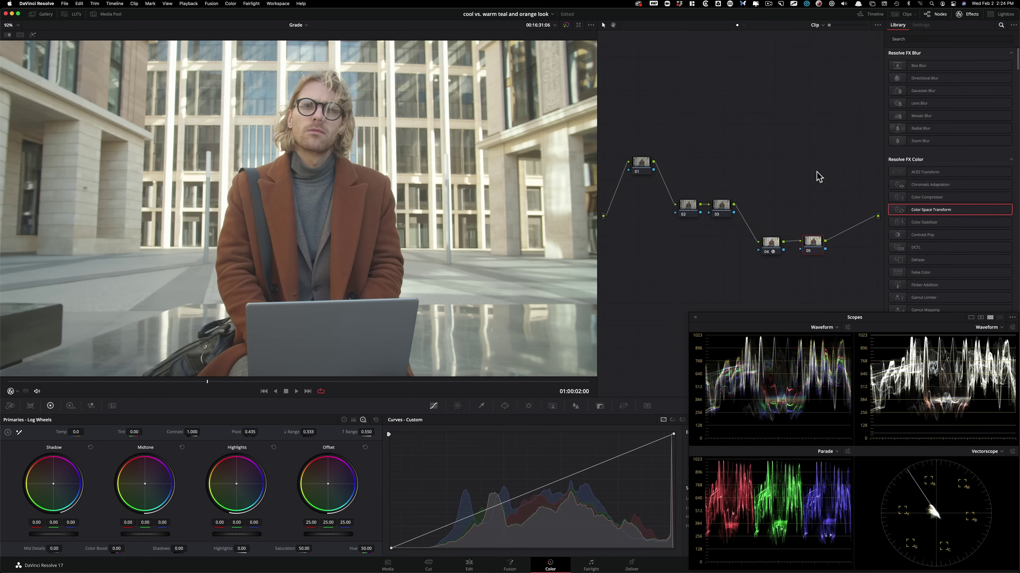
{"action": "left_click", "coordinate": [71, 14]}
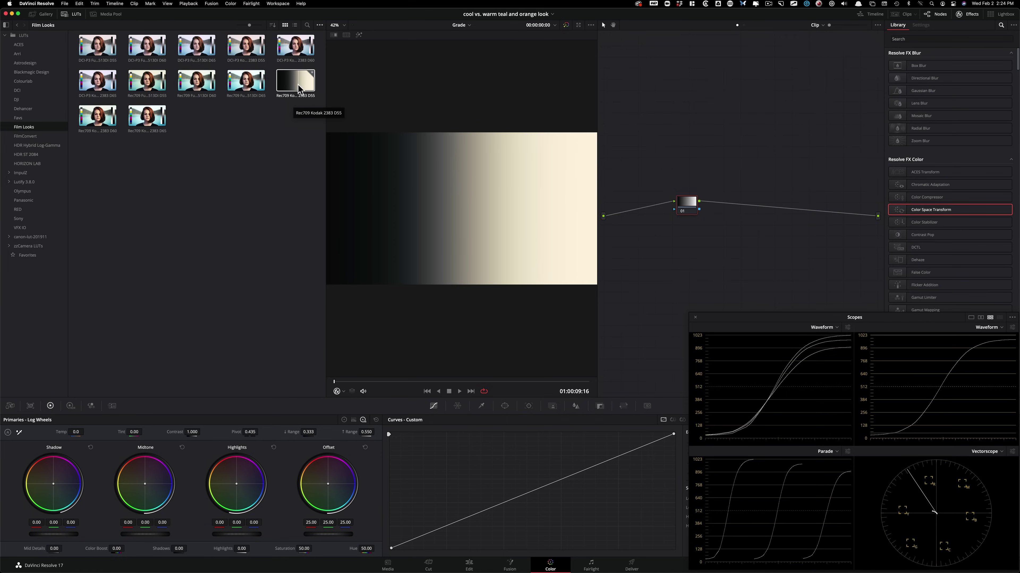
Step: Apply the Rec709 Kodak 2383 D60 LUT to the greyscale ramp clip and examine the ramp in an enlarged viewer
{"action": "double_click", "coordinate": [98, 125]}
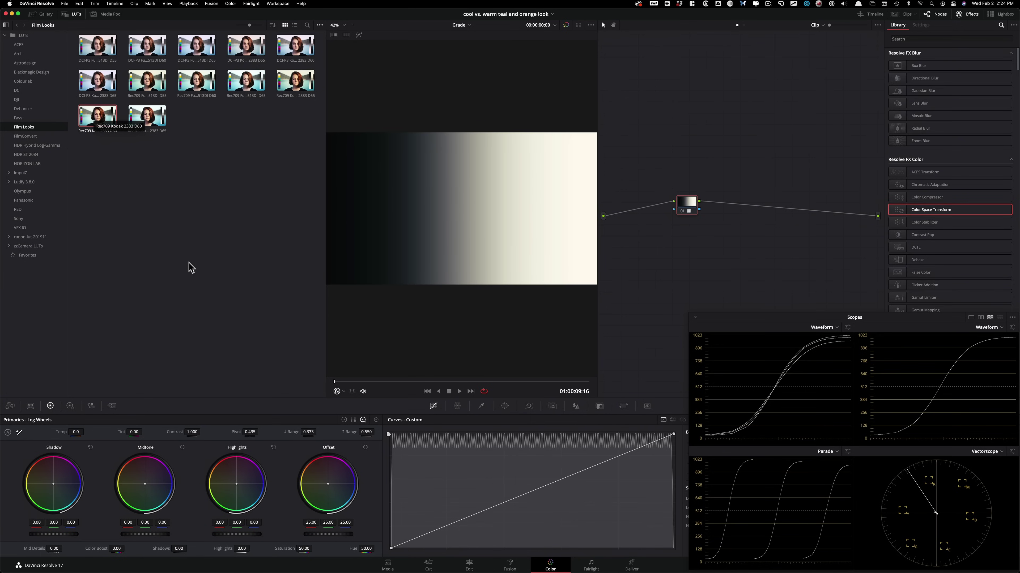
{"action": "key", "text": "shift+f"}
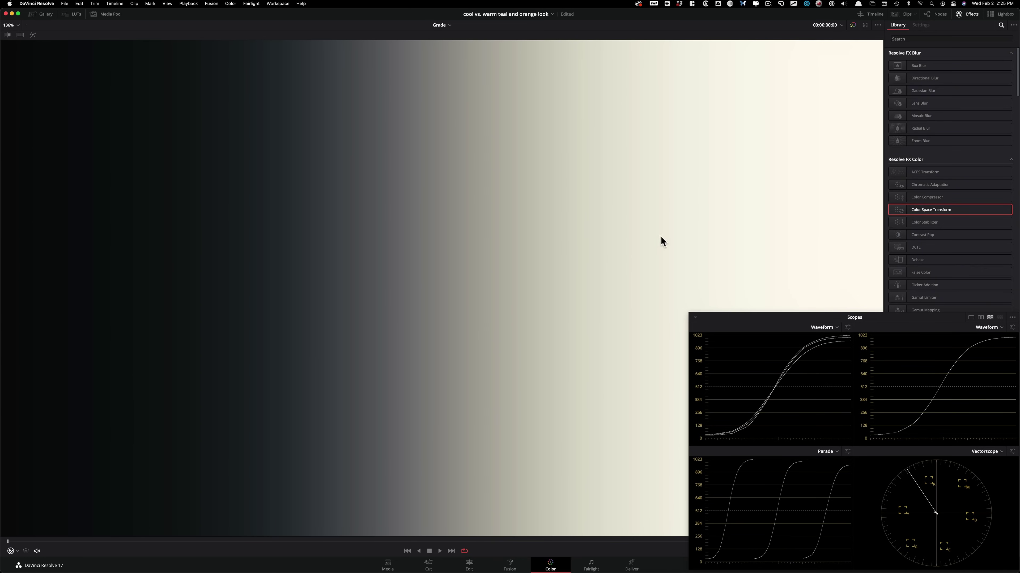
{"action": "key", "text": "shift+f"}
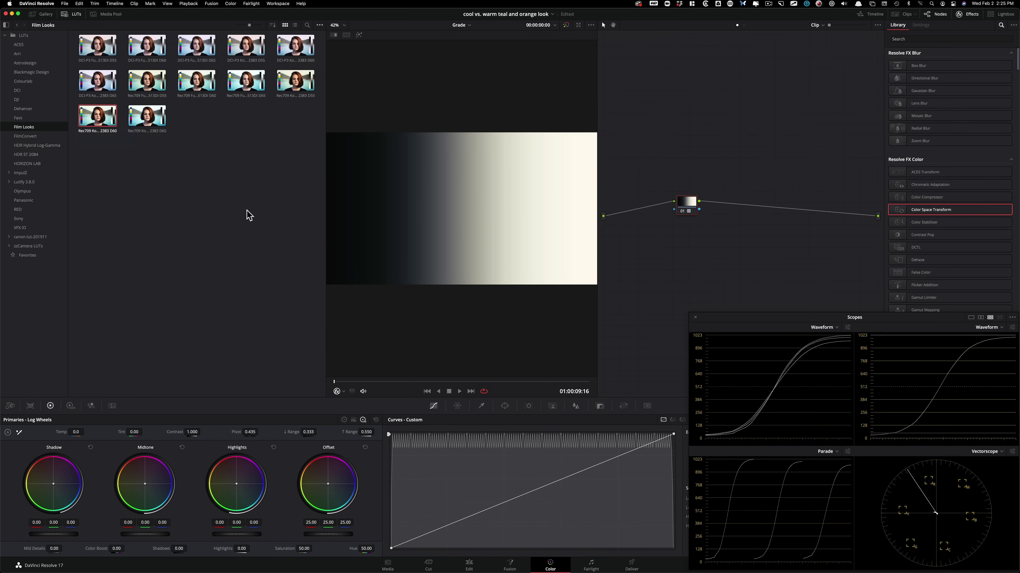
{"action": "key", "text": "shift+f"}
{"action": "key", "text": "shift+f"}
Step: Apply the Rec709 Fujifilm 3513DI D60 LUT to the greyscale ramp clip and examine its shadows and highlights in an enlarged viewer
{"action": "left_click", "coordinate": [209, 83]}
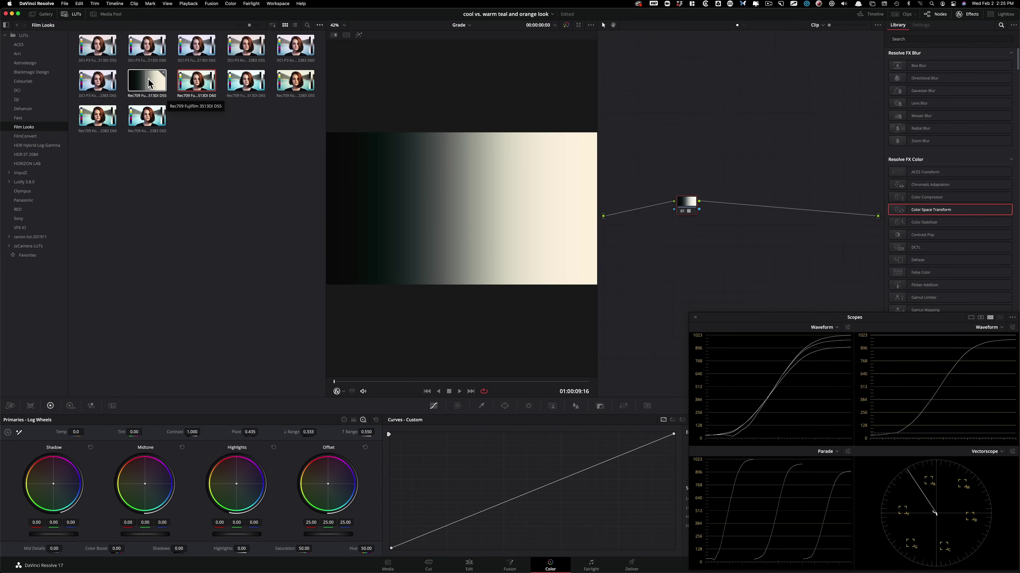
{"action": "key", "text": "shift"}
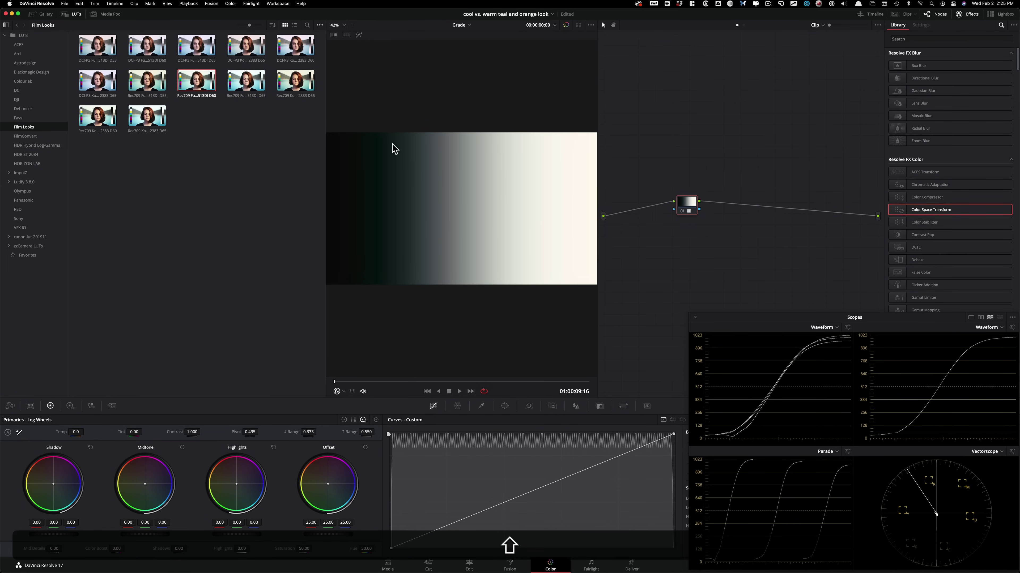
{"action": "key", "text": "shift+f"}
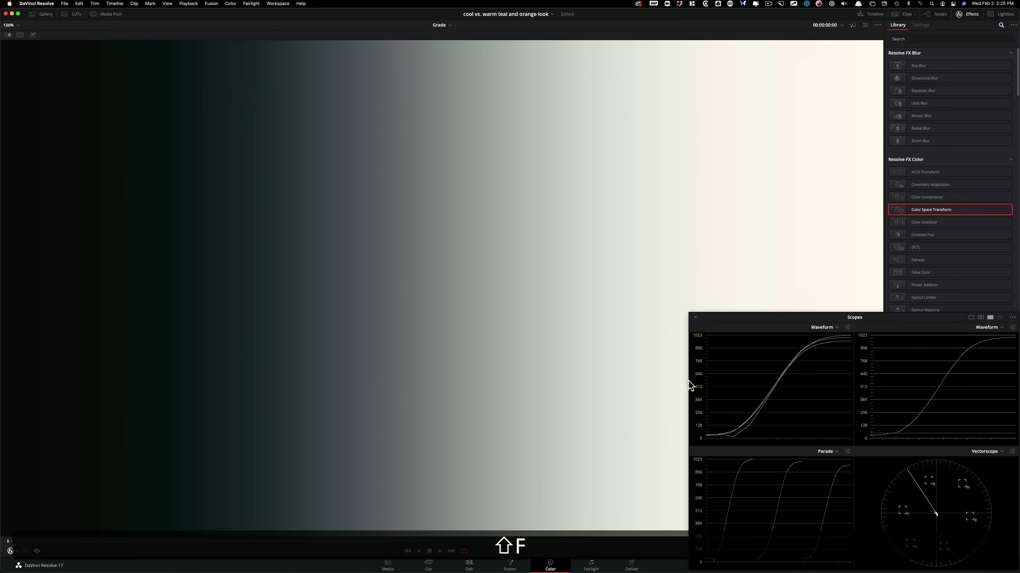
{"action": "key", "text": "shift+f"}
{"action": "key", "text": "shift+f"}
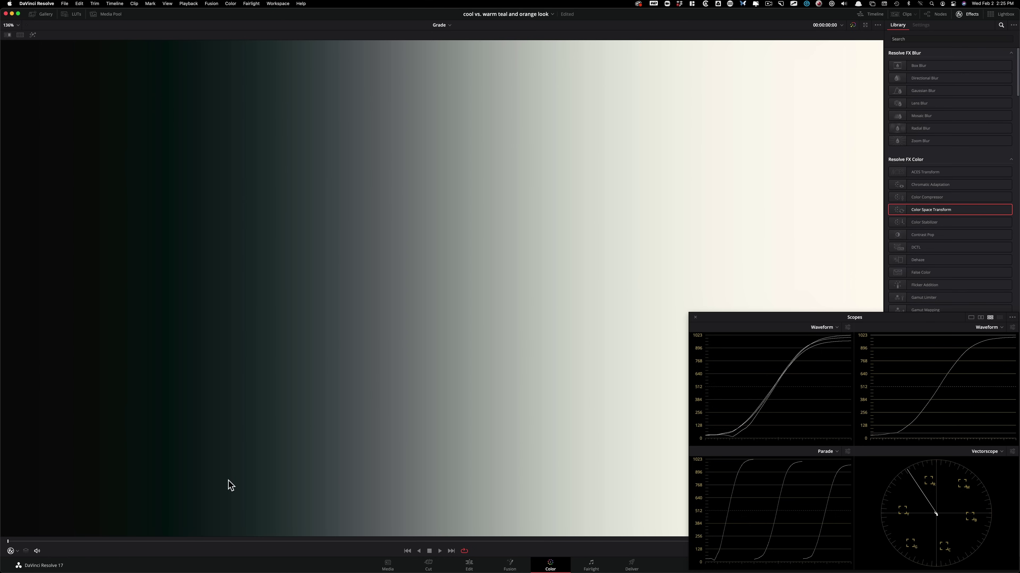
{"action": "key", "text": "shift+f"}
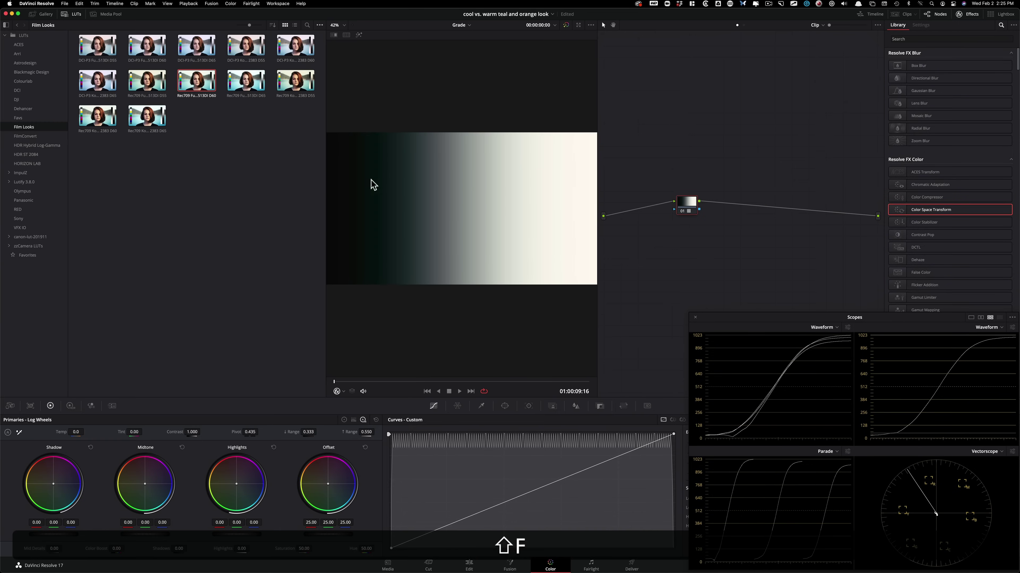
{"action": "key", "text": "shift+f"}
{"action": "key", "text": "shift+f"}
Step: Compare the greyscale ramp with and without the Fujifilm LUT node, checking the curves in the scopes
{"action": "key", "text": "super+d"}
{"action": "key", "text": "super+d"}
{"action": "key", "text": "super+d"}
{"action": "key", "text": "super+d"}
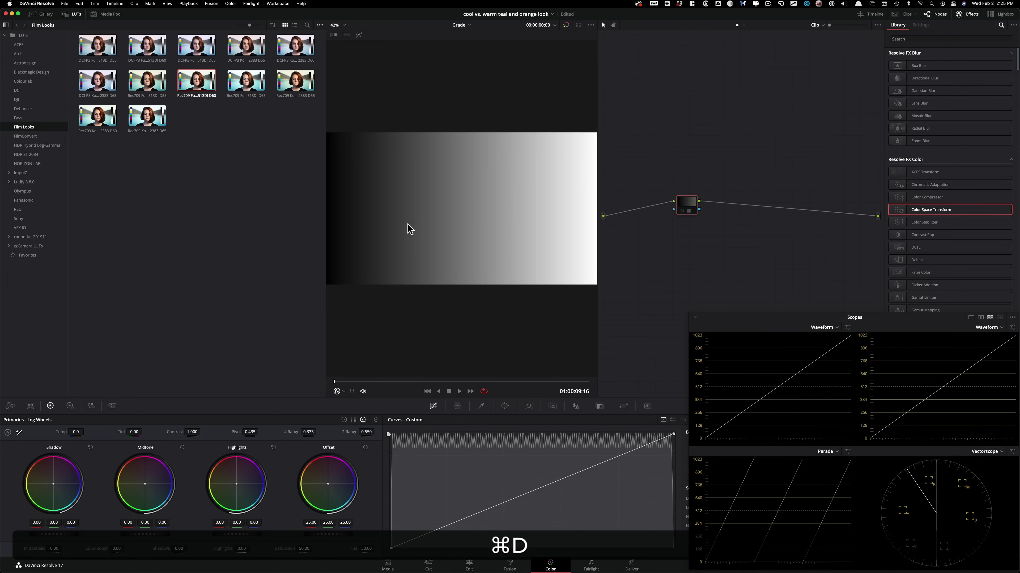
{"action": "key", "text": "super+d"}
{"action": "key", "text": "super+d"}
{"action": "key", "text": "super+d"}
{"action": "key", "text": "super+d"}
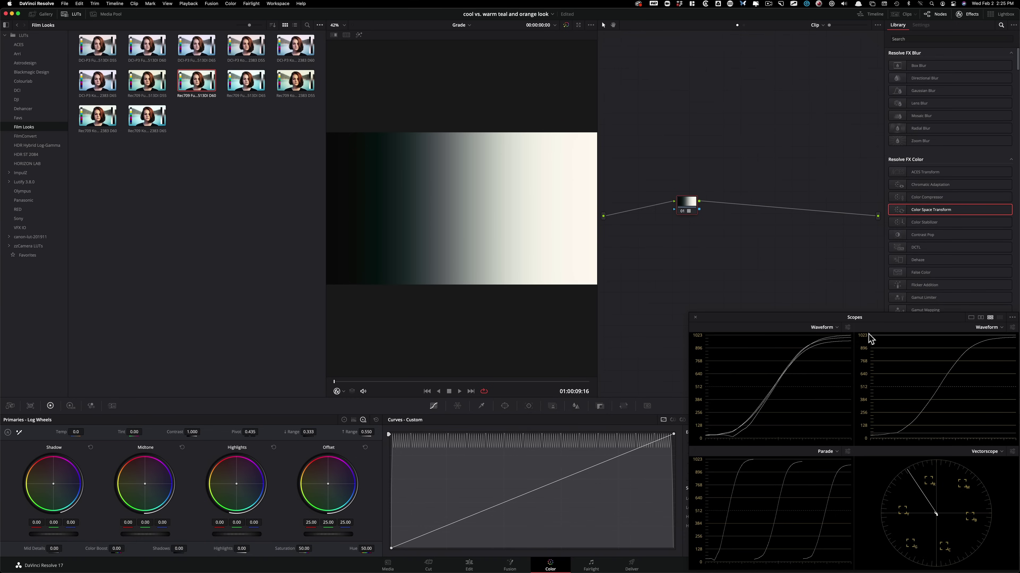
{"action": "key", "text": "super+d"}
{"action": "key", "text": "super+d"}
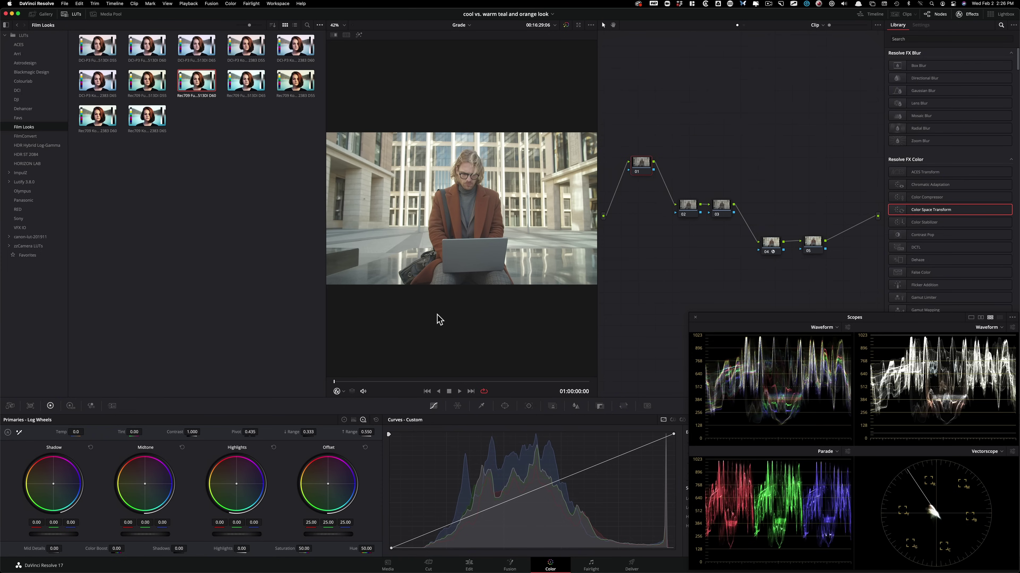
Step: Apply the Rec709 Fujifilm 3513DI D60 LUT to node 05 of the laptop clip and close the LUT browser
{"action": "left_click", "coordinate": [781, 187]}
{"action": "left_click", "coordinate": [813, 241]}
{"action": "left_click", "coordinate": [227, 144]}
{"action": "double_click", "coordinate": [196, 88]}
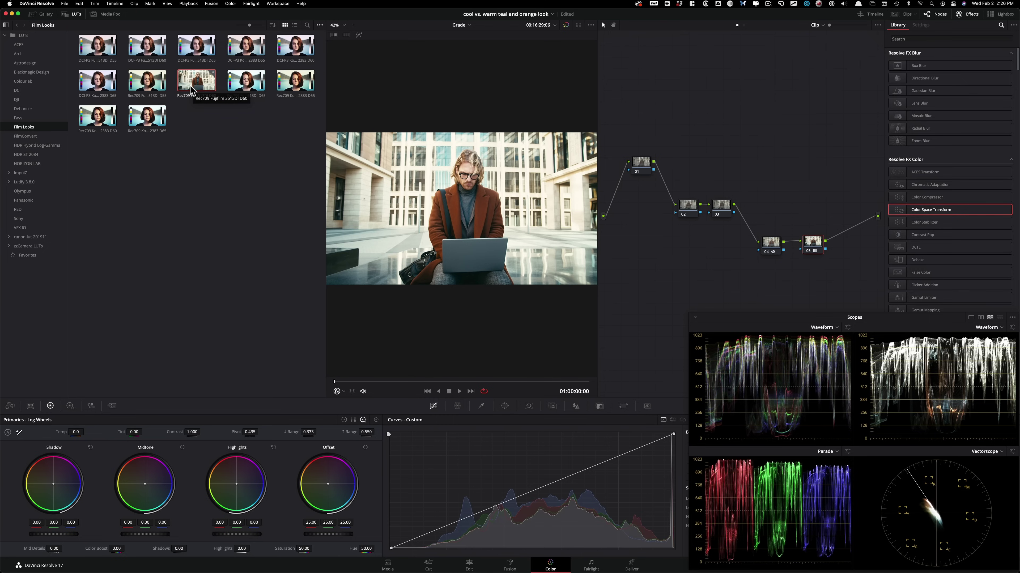
{"action": "left_click", "coordinate": [64, 19]}
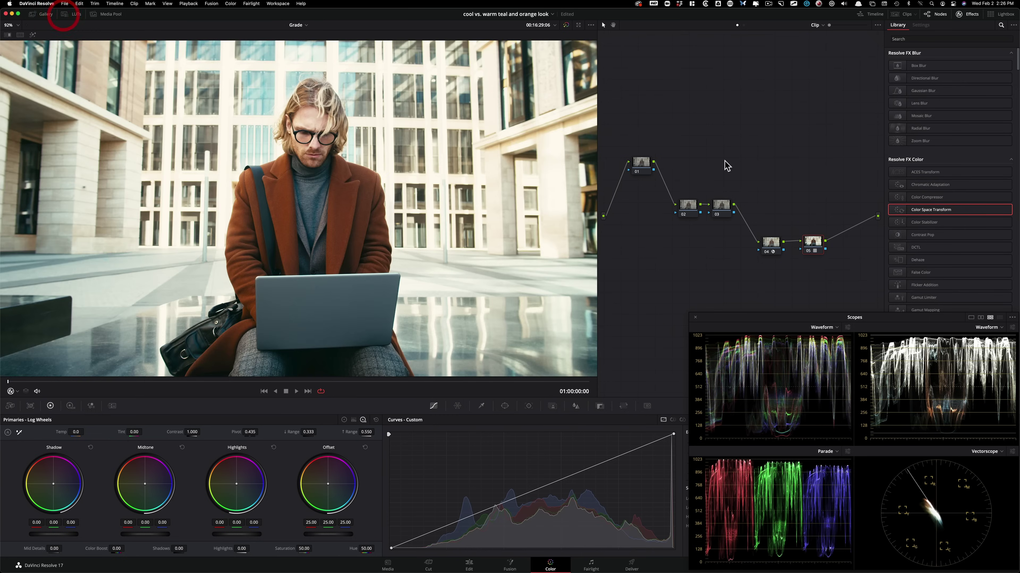
Step: Compare the laptop clip with and without the film LUT, and park the playhead at 01:00:02:00
{"action": "key", "text": "super+d"}
{"action": "key", "text": "super+d"}
{"action": "key", "text": "space"}
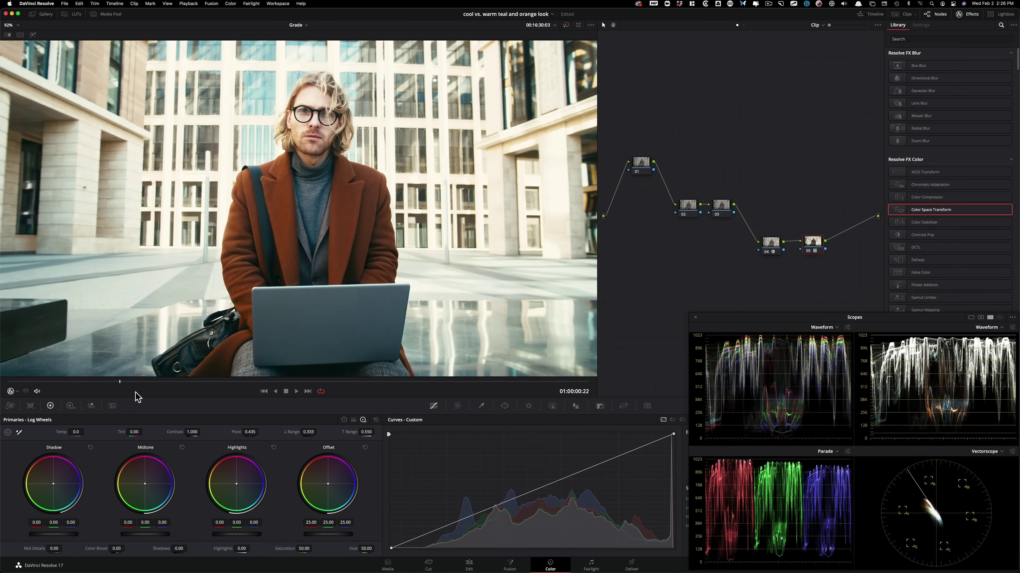
{"action": "left_click_drag", "start_coordinate": [187, 392], "coordinate": [207, 390]}
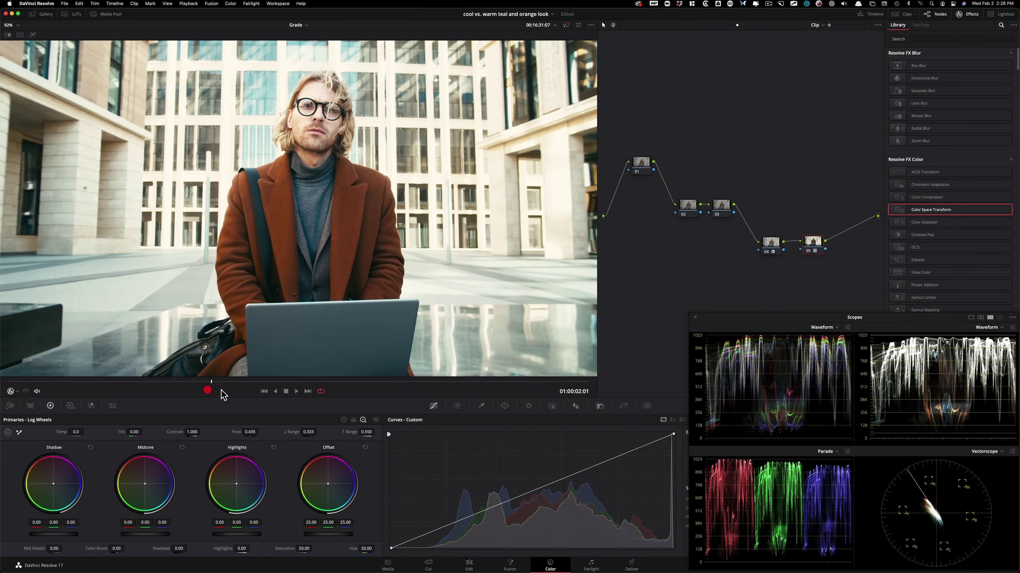
{"action": "key", "text": "Left"}
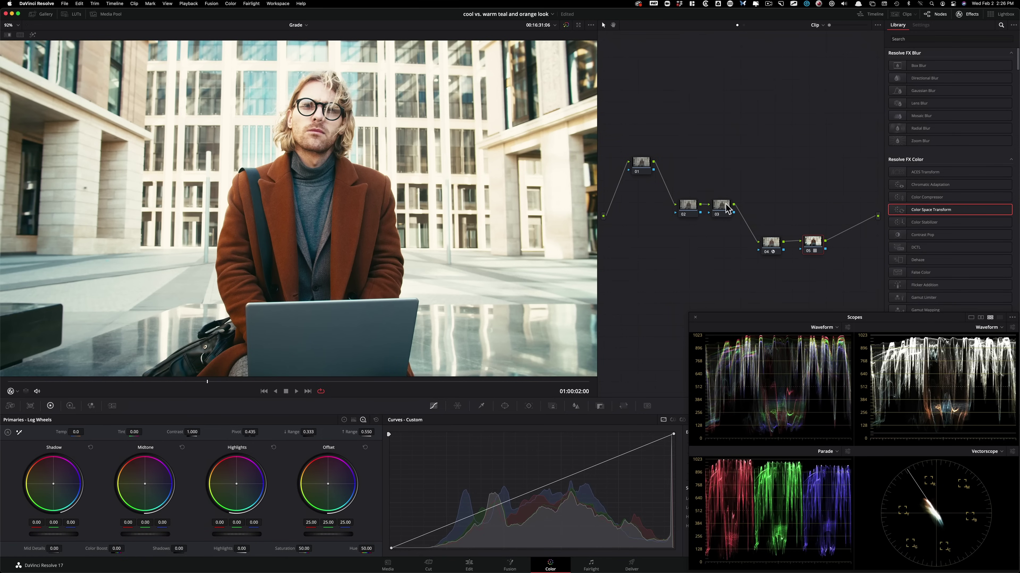
Step: On node 03, use the primaries color wheels to set lift to -0.01, gamma to 0.04 and gain to 0.69
{"action": "left_click", "coordinate": [728, 139]}
{"action": "left_click", "coordinate": [722, 206]}
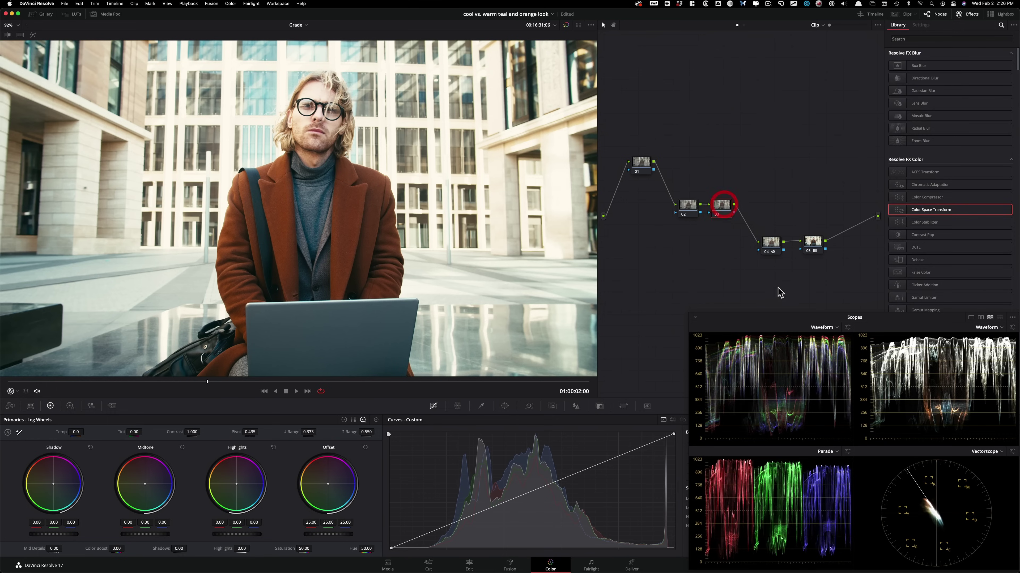
{"action": "key", "text": "alt+z"}
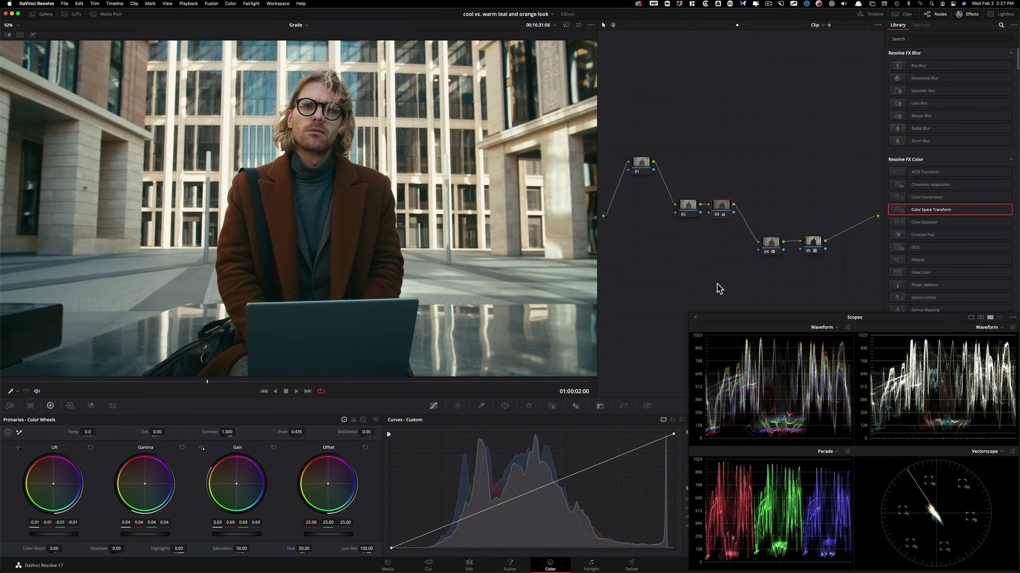
Step: Compare the image with and without node 03's exposure adjustment, checking the levels in the scopes
{"action": "key", "text": "ctrl+d"}
{"action": "key", "text": "ctrl+d"}
{"action": "key", "text": "ctrl+d"}
{"action": "key", "text": "ctrl+d"}
{"action": "key", "text": "super+d"}
{"action": "key", "text": "super+d"}
{"action": "key", "text": "super+d"}
{"action": "key", "text": "super+d"}
{"action": "key", "text": "super+d"}
{"action": "key", "text": "super+d"}
{"action": "key", "text": "super+d"}
{"action": "key", "text": "super+d"}
{"action": "key", "text": "super"}
{"action": "key", "text": "super+d"}
{"action": "key", "text": "super+d"}
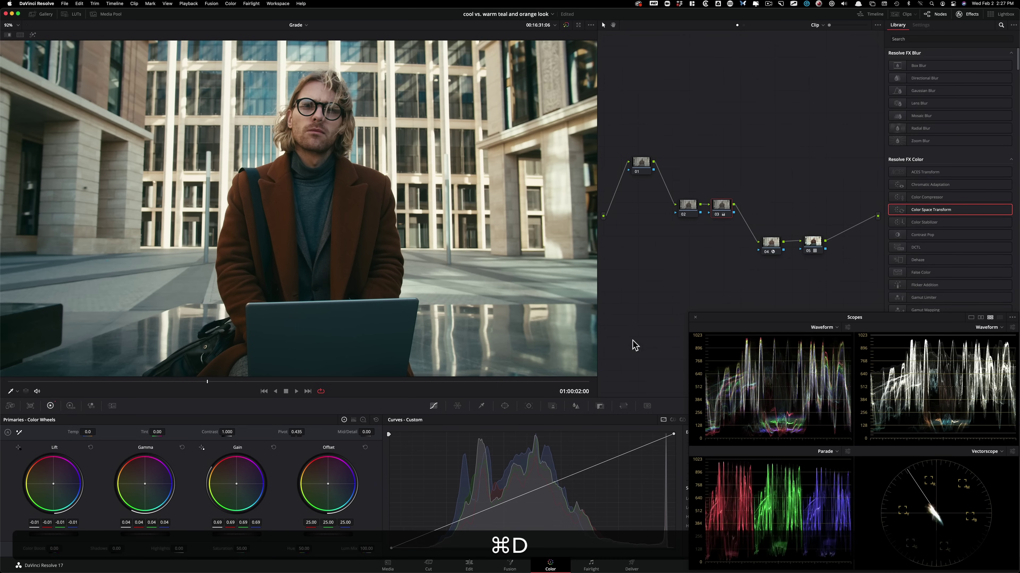
{"action": "key", "text": "super+d"}
{"action": "key", "text": "super+d"}
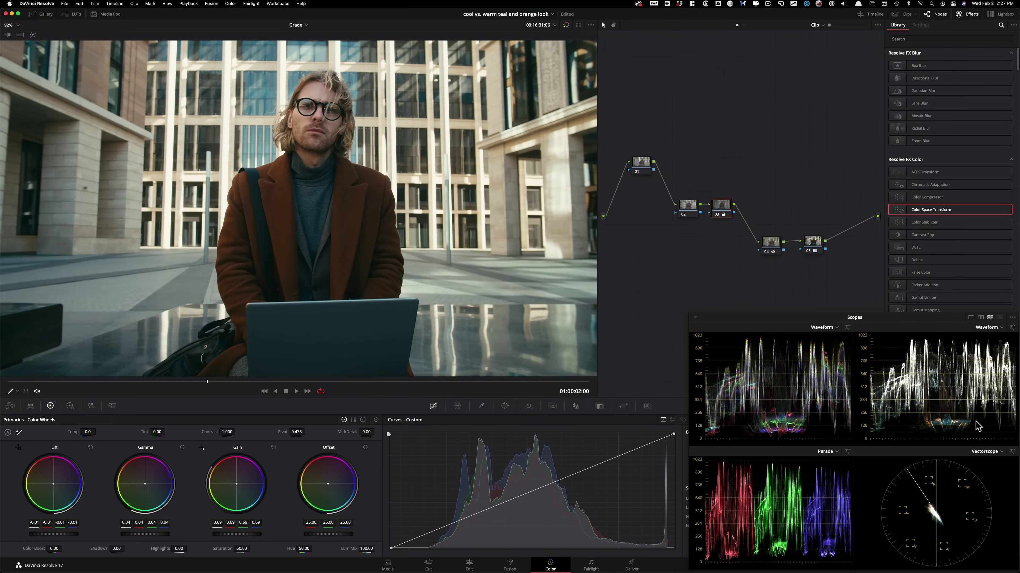
Step: Check what node 05's film LUT contributes to the balanced image by toggling it, and reselect node 03
{"action": "left_click", "coordinate": [808, 243]}
{"action": "key", "text": "super+d"}
{"action": "key", "text": "super+d"}
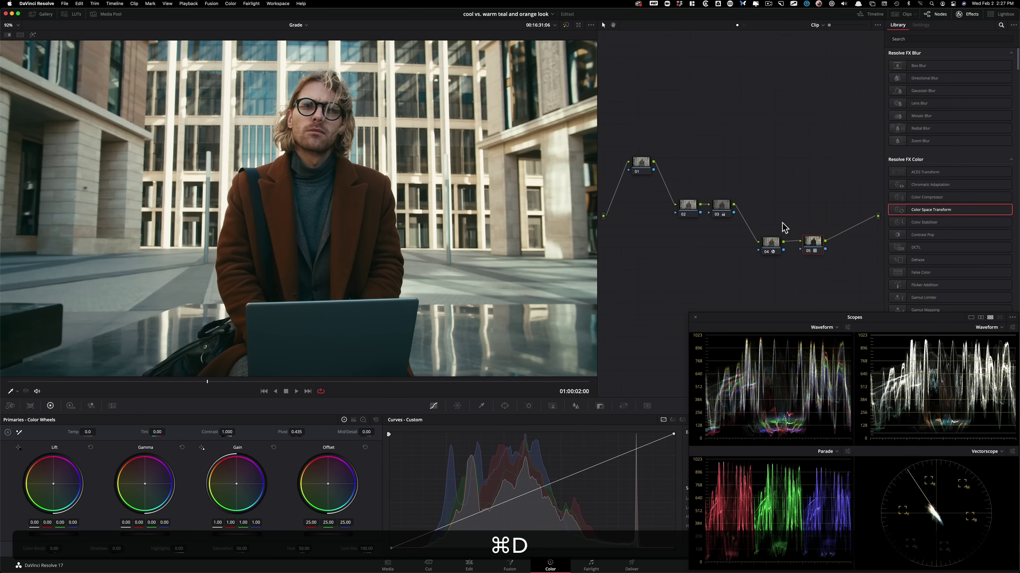
{"action": "left_click", "coordinate": [721, 206]}
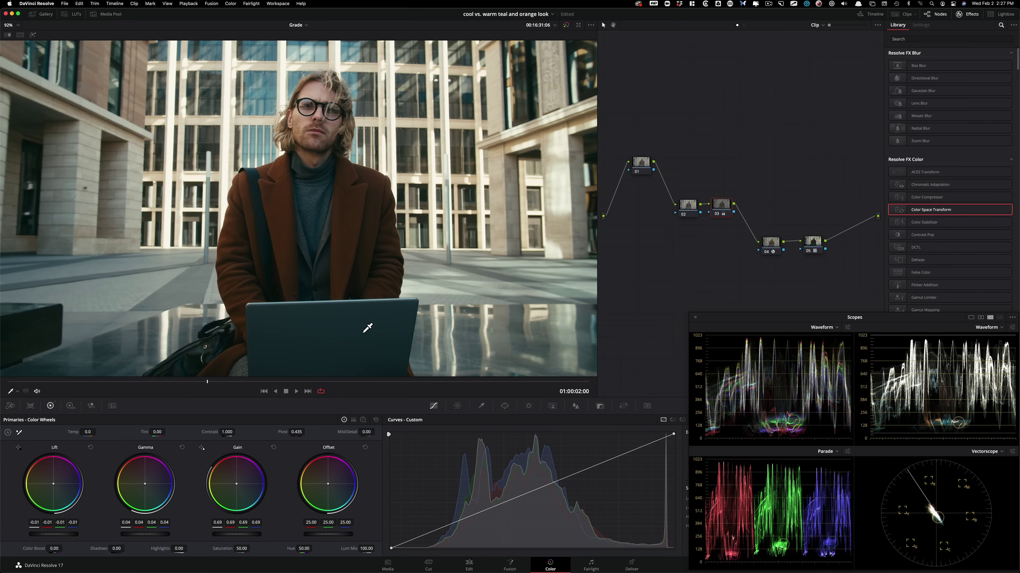
Step: Select node 05 and toggle its film LUT to check its contribution to the balanced image
{"action": "left_click", "coordinate": [815, 242]}
{"action": "key", "text": "super+d"}
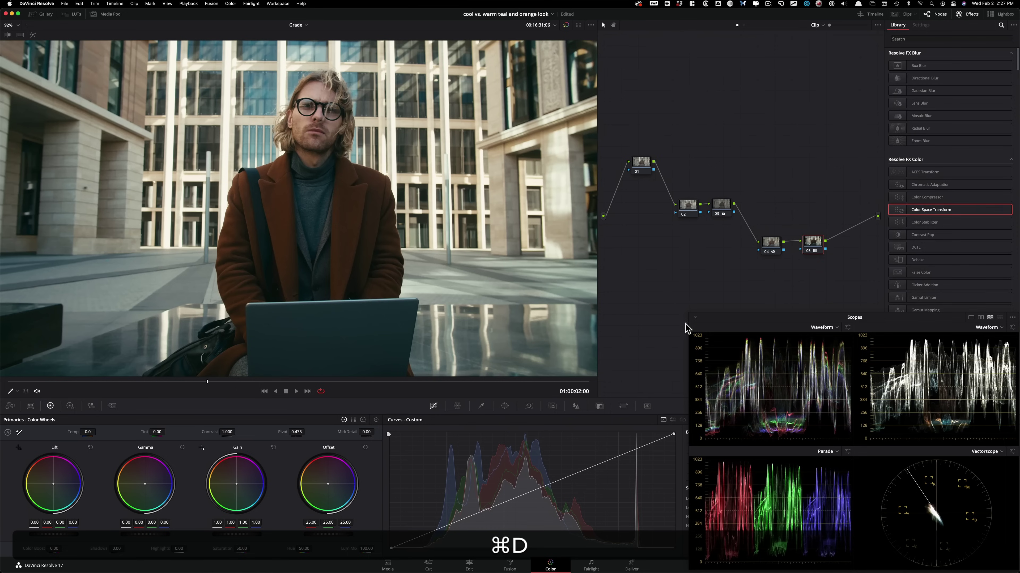
{"action": "key", "text": "3"}
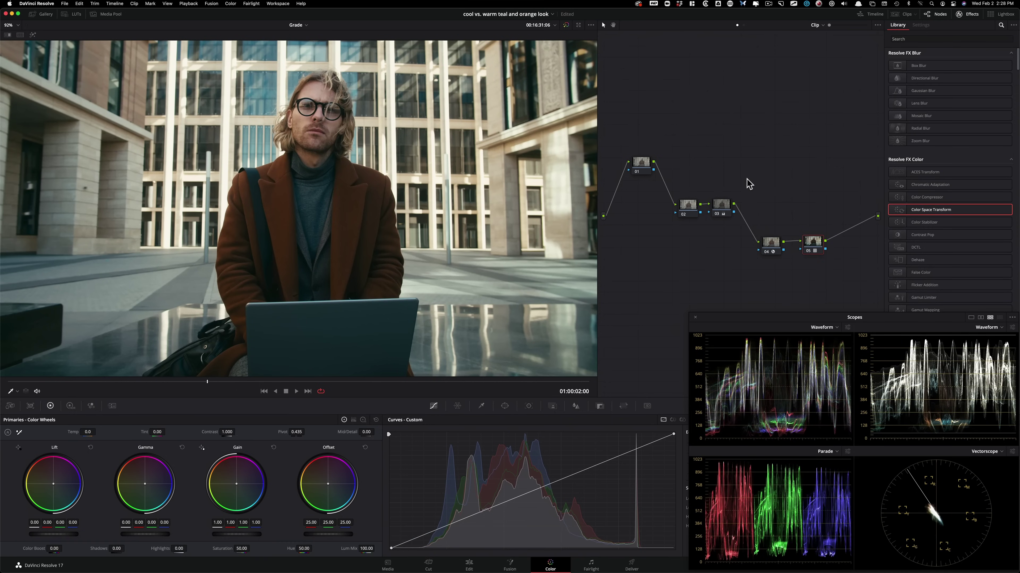
Step: Compare the balanced film-LUT grade version with the version that uses only a Color Space Transform to Rec.709
{"action": "key", "text": "super+b"}
{"action": "key", "text": "super+n"}
{"action": "key", "text": "super+b"}
{"action": "key", "text": "super+n"}
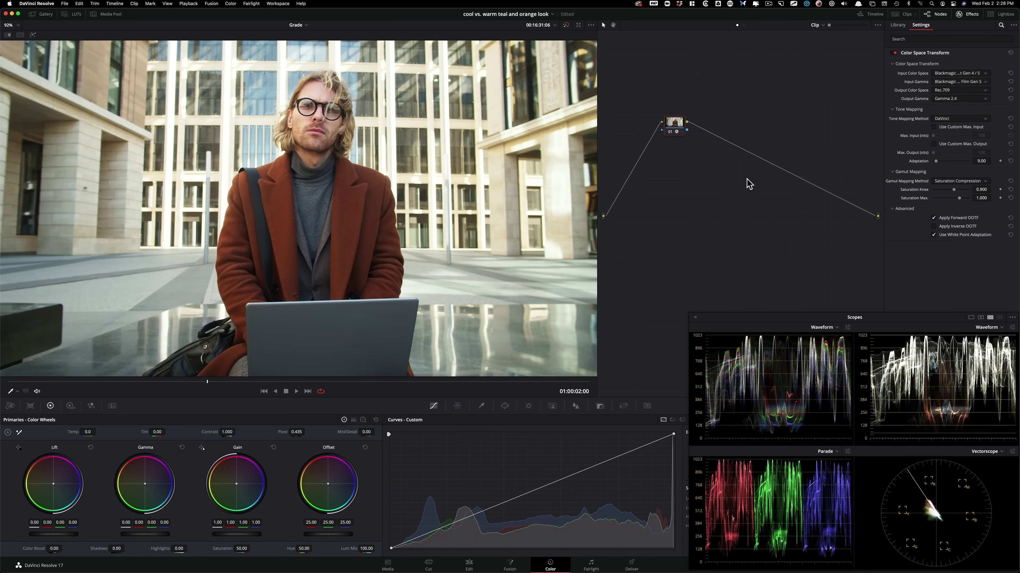
{"action": "key", "text": "super+b"}
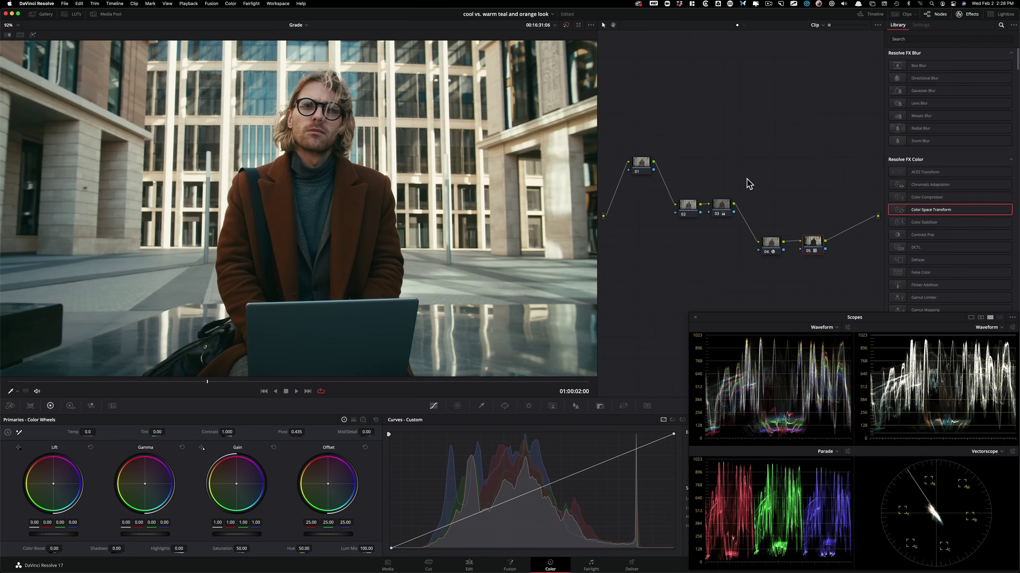
{"action": "key", "text": "super+n"}
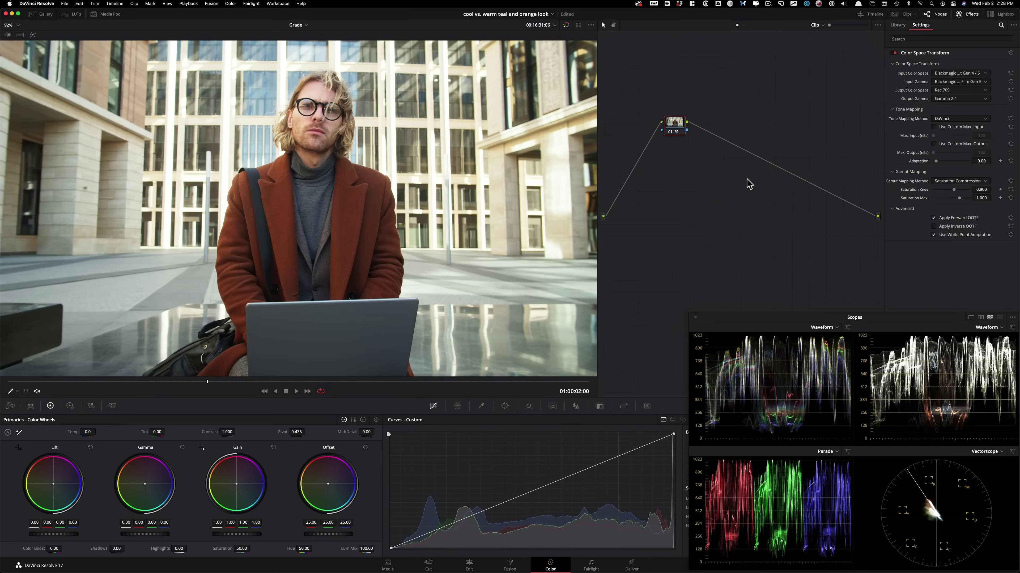
{"action": "key", "text": "super+b"}
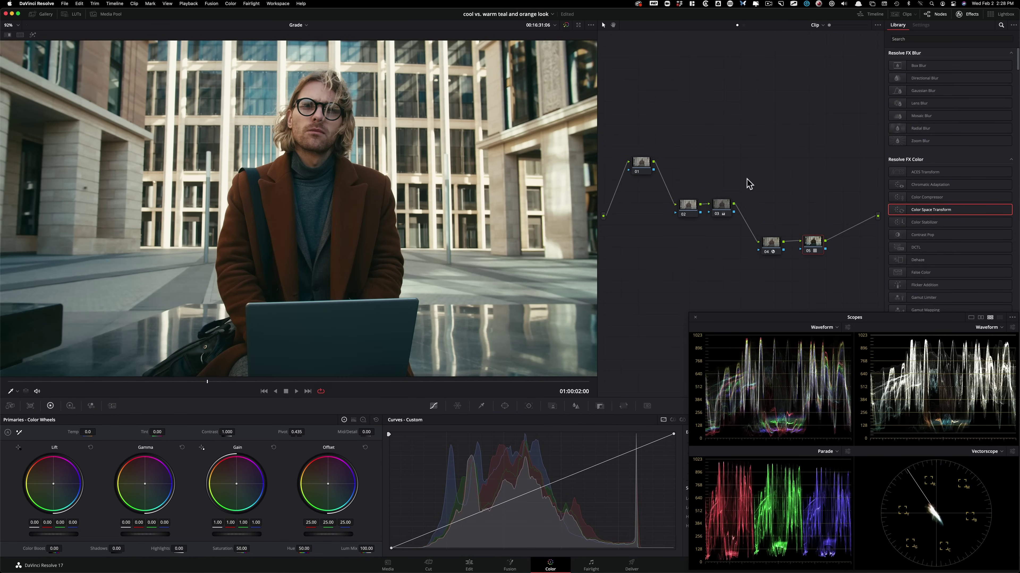
Step: Select node 02 and add a new version of the grade for the cool look
{"action": "left_click", "coordinate": [693, 157]}
{"action": "left_click", "coordinate": [684, 209]}
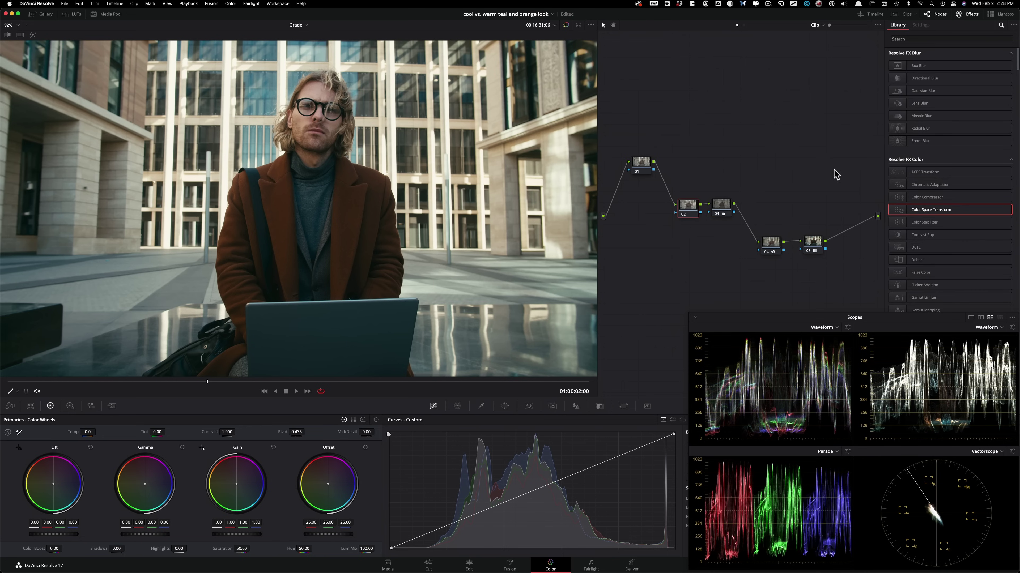
{"action": "key", "text": "super+y"}
Step: On node 02, set offset to 25/28/28, log midtone to 0.04/-0.02/-0.04 and log highlights to 0.14/0.00/-0.09
{"action": "key", "text": "8"}
{"action": "key", "text": "9"}
{"action": "key", "text": "8"}
{"action": "key", "text": "9"}
{"action": "key", "text": "7"}
{"action": "key", "text": "7"}
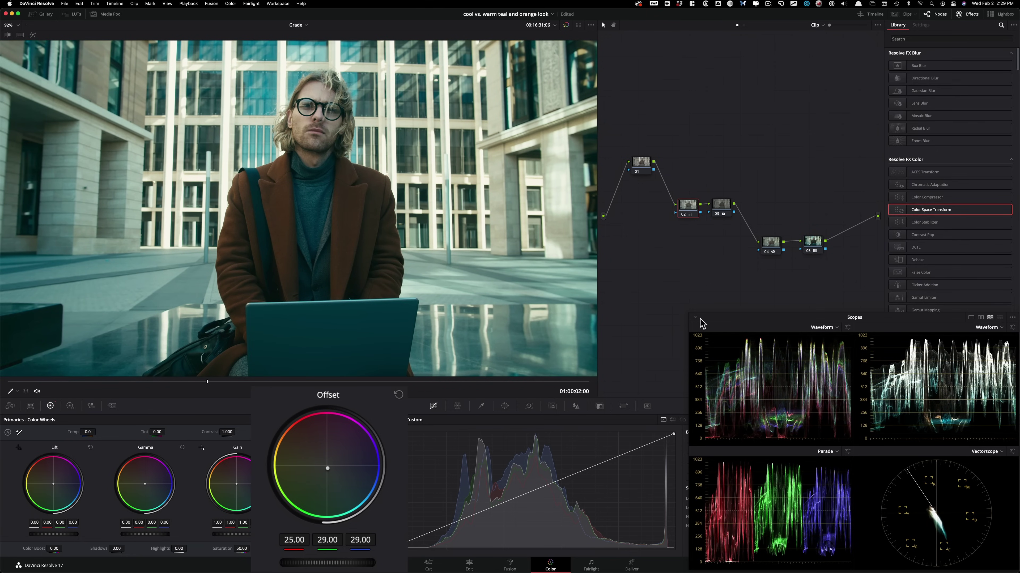
{"action": "key", "text": "alt+7"}
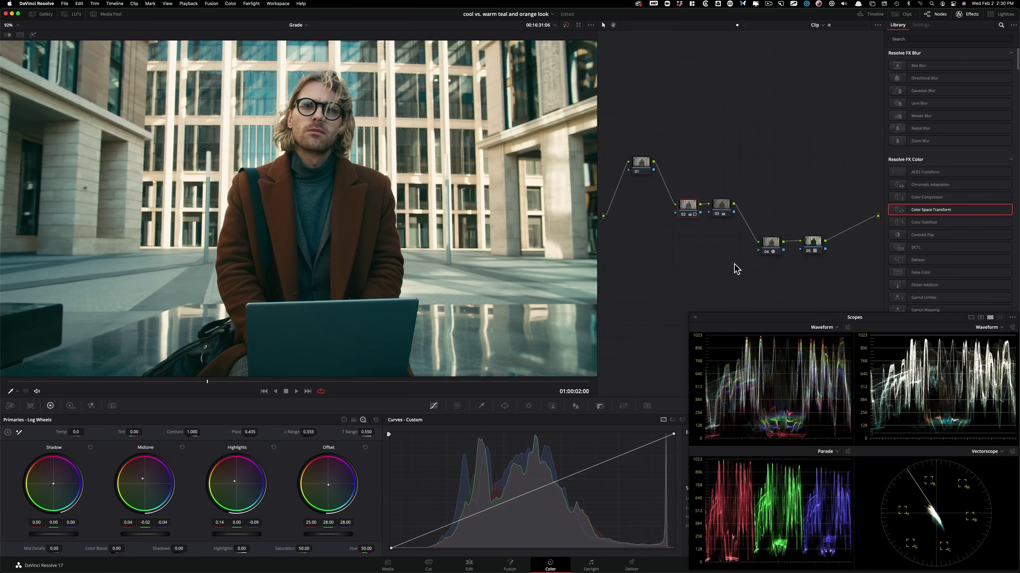
Step: Compare the image with and without node 02's cool teal adjustment, checking skin, coat and highlights
{"action": "key", "text": "super+d"}
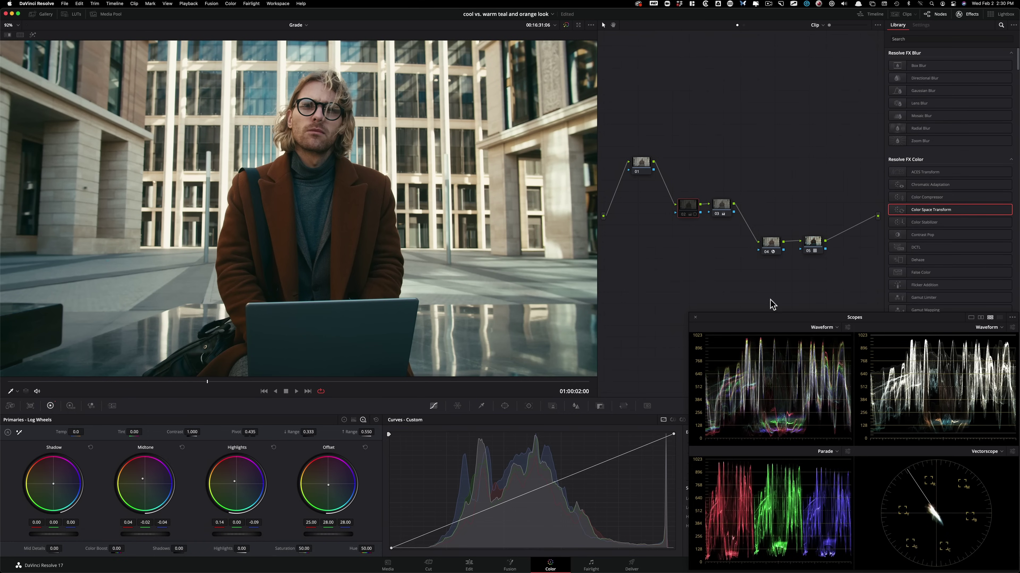
{"action": "key", "text": "super+d"}
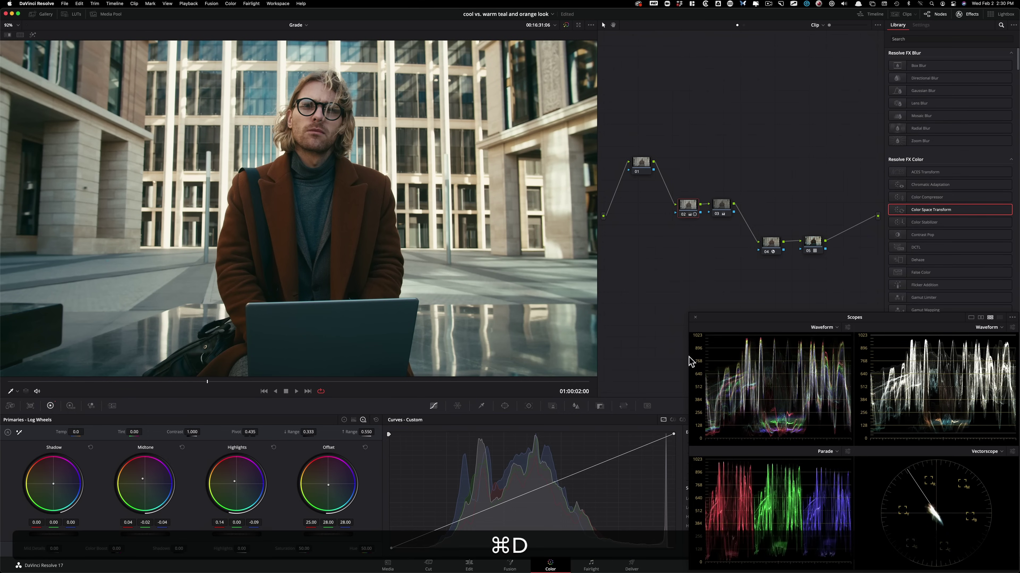
{"action": "key", "text": "super+d"}
{"action": "key", "text": "super+d"}
{"action": "key", "text": "super+d"}
{"action": "key", "text": "super+d"}
{"action": "key", "text": "super+d"}
{"action": "key", "text": "super+d"}
{"action": "key", "text": "super+minus"}
{"action": "key", "text": "l"}
{"action": "key", "text": "3"}
{"action": "key", "text": "super+d"}
{"action": "key", "text": "super+d"}
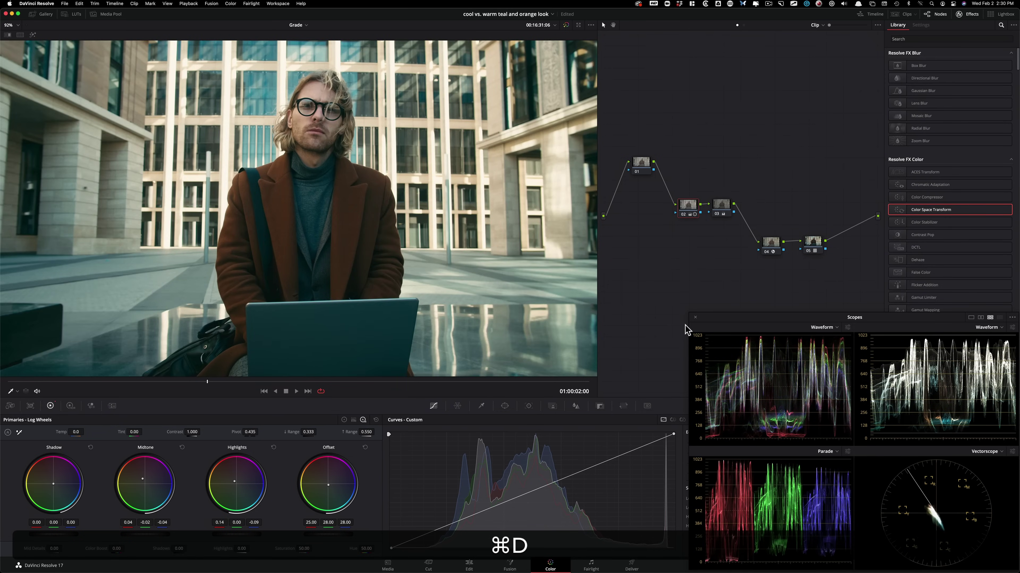
{"action": "key", "text": "super+d"}
{"action": "key", "text": "super+d"}
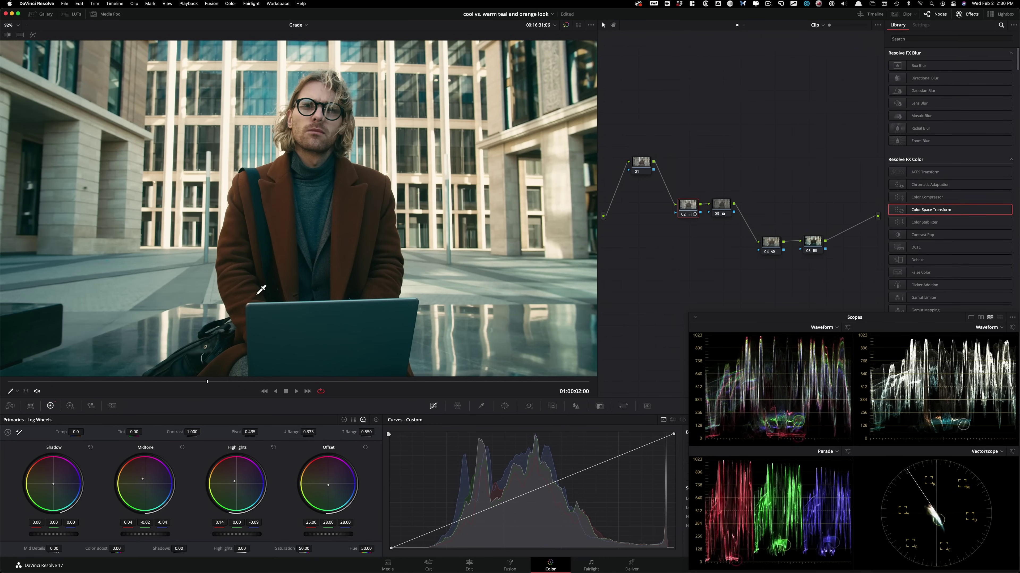
{"action": "key", "text": "super+d"}
{"action": "key", "text": "super+d"}
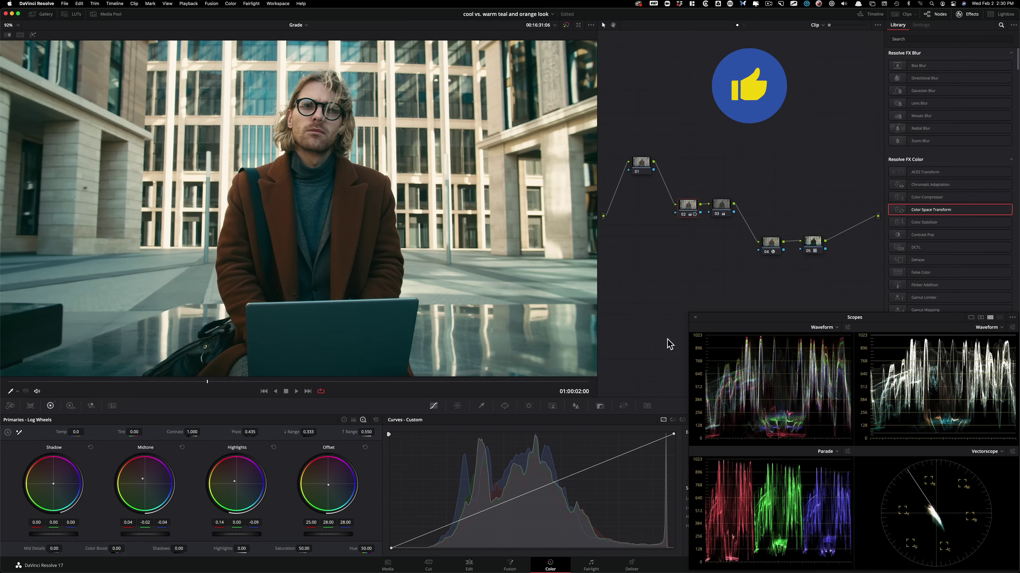
{"action": "key", "text": "super+d"}
{"action": "key", "text": "super+d"}
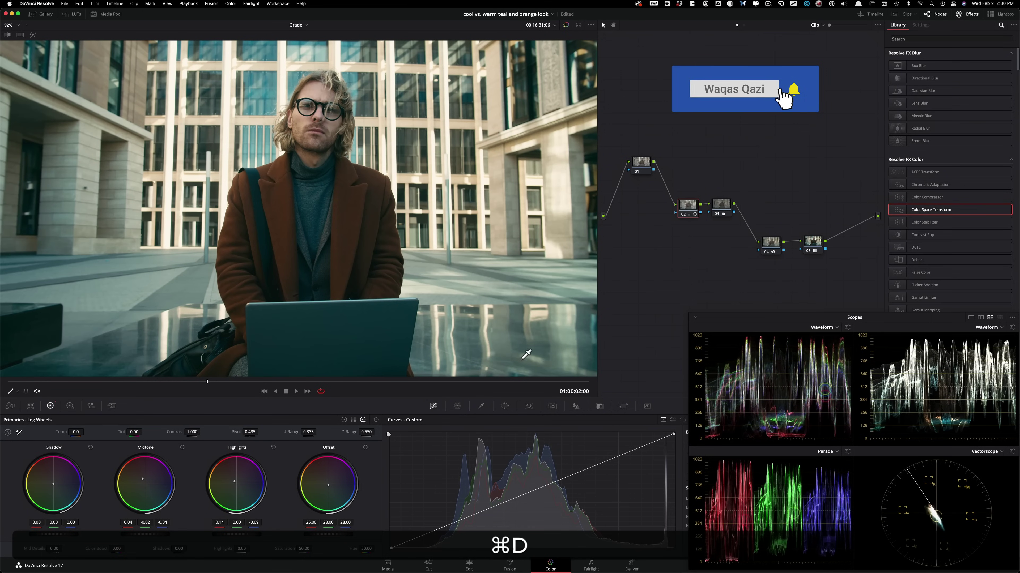
{"action": "key", "text": "super+d"}
{"action": "key", "text": "super+d"}
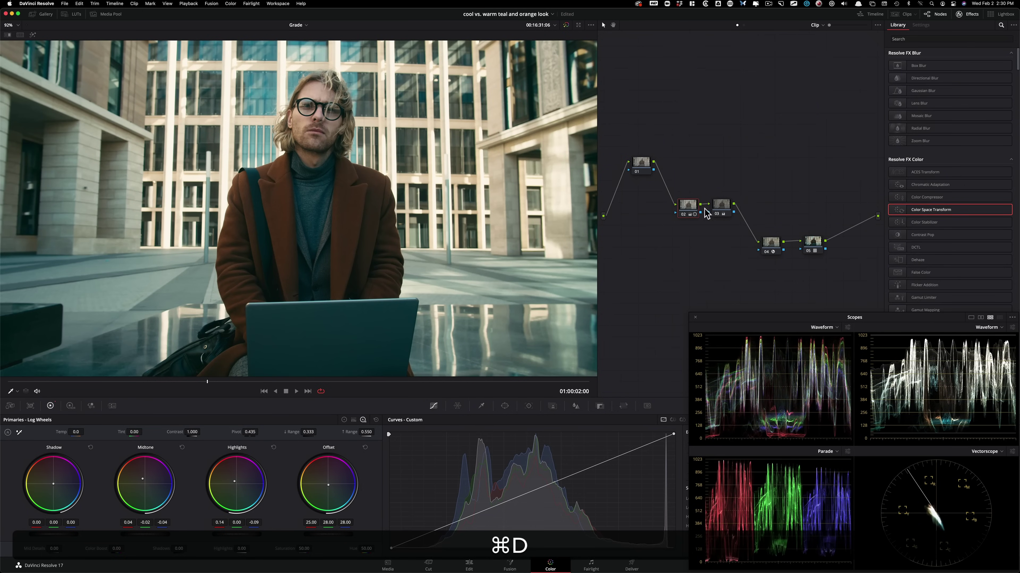
{"action": "left_click_drag", "start_coordinate": [688, 205], "coordinate": [684, 203]}
{"action": "key", "text": "super+d"}
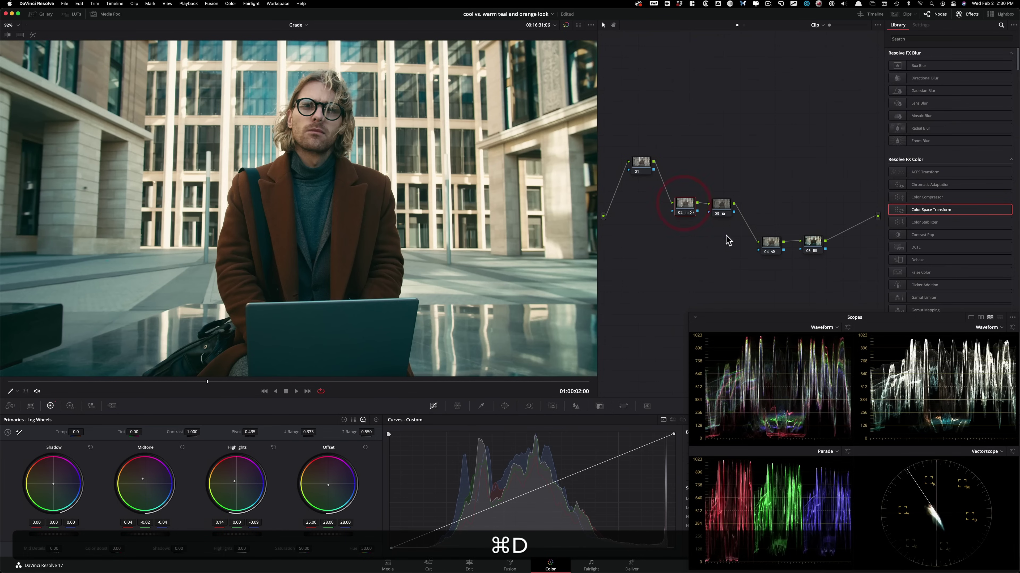
Step: On node 03, raise the contrast to 1.052 and compare the image with and without the node
{"action": "left_click", "coordinate": [722, 205]}
{"action": "key", "text": "super+d"}
{"action": "key", "text": "super+d"}
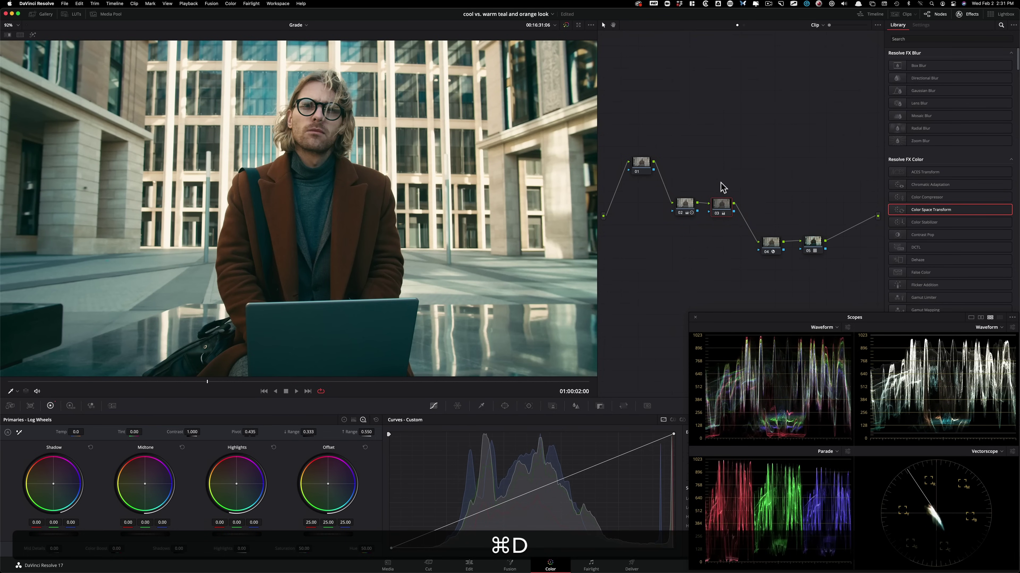
{"action": "key", "text": "alt+z"}
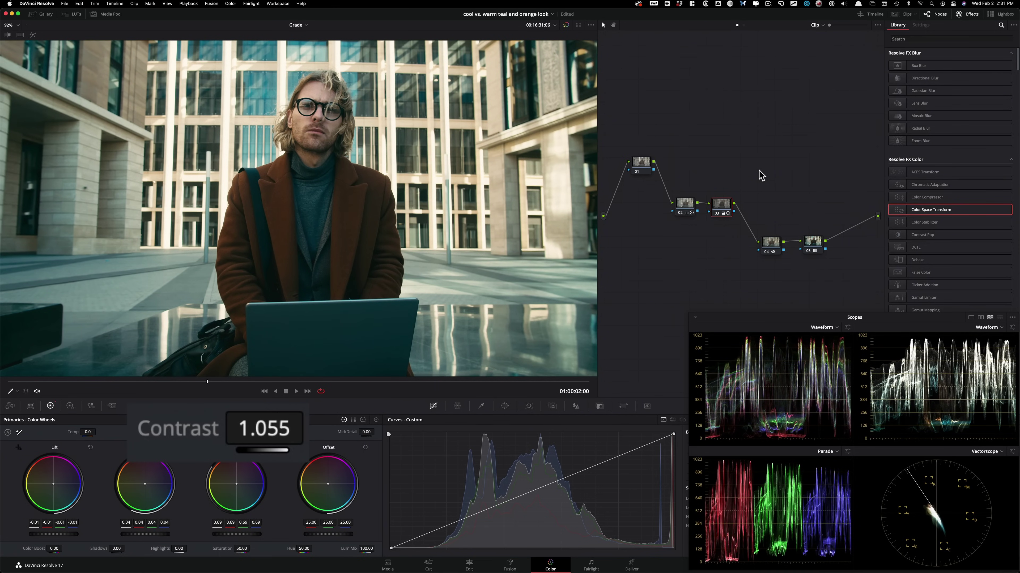
{"action": "key", "text": "super+d"}
{"action": "key", "text": "super+d"}
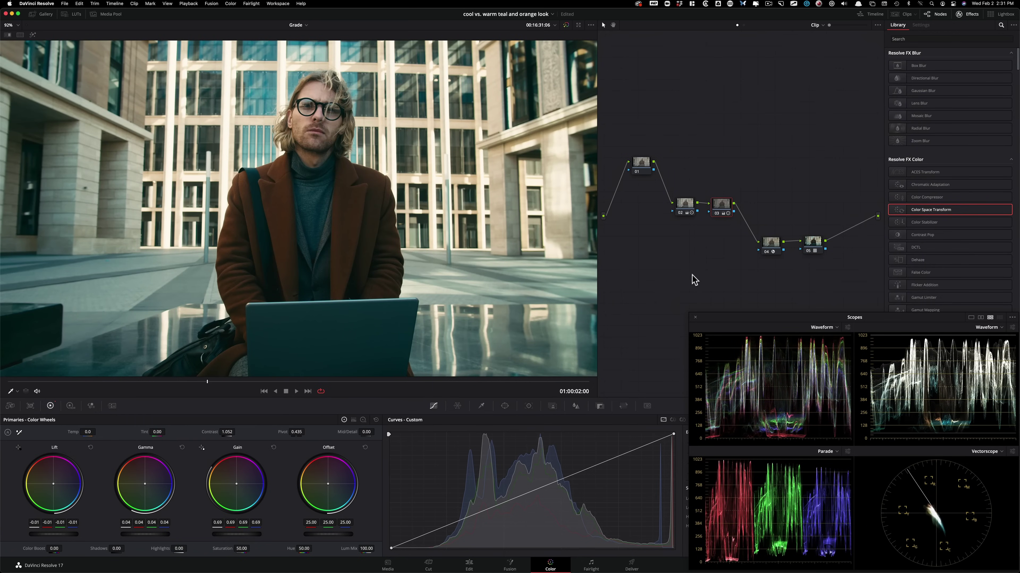
Step: Switch between the balanced base version and the cool teal-and-orange version to compare them
{"action": "key", "text": "super+b"}
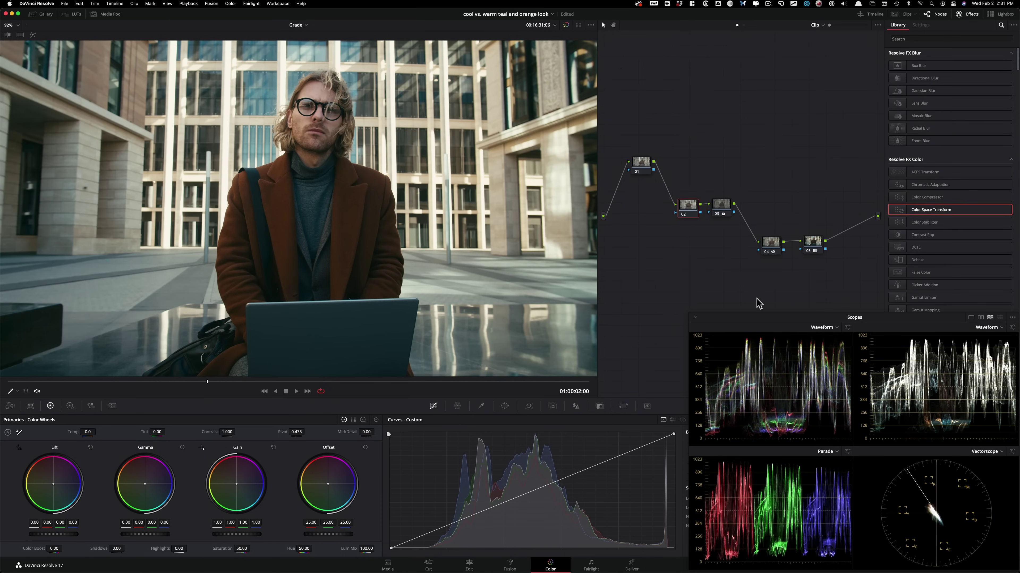
{"action": "key", "text": "super+b"}
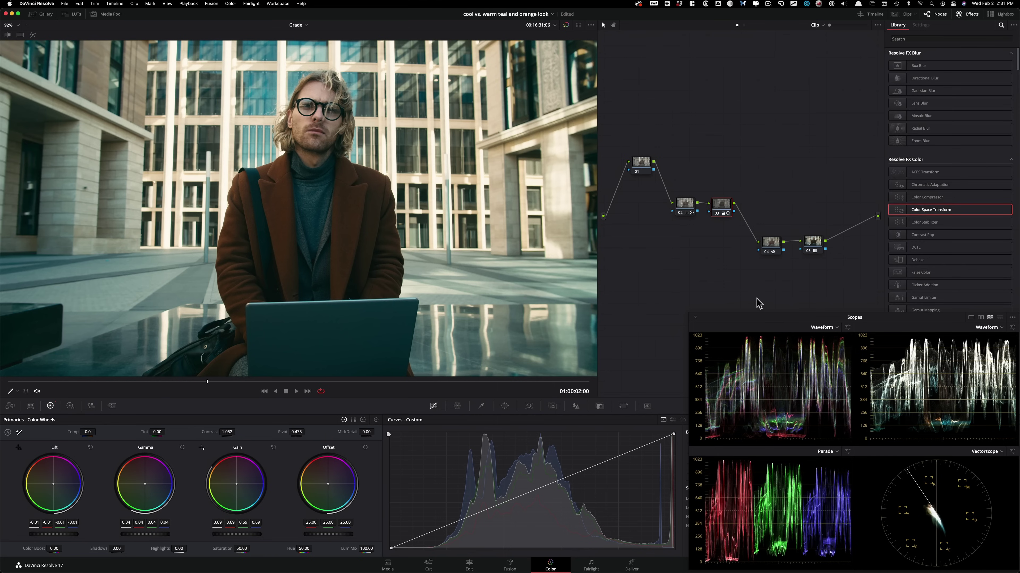
{"action": "key", "text": "super+n"}
{"action": "key", "text": "super+b"}
{"action": "key", "text": "super+n"}
Step: Toggle nodes 02 and 03 in turn to check what each contributes to the cool look
{"action": "left_click", "coordinate": [758, 174]}
{"action": "left_click", "coordinate": [684, 207]}
{"action": "key", "text": "super+d"}
{"action": "key", "text": "super+d"}
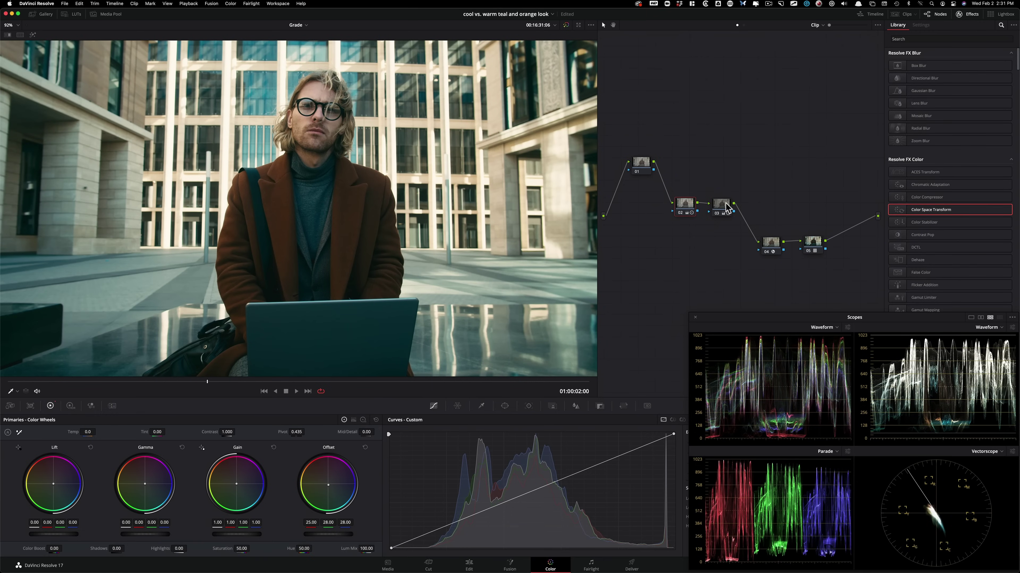
{"action": "left_click", "coordinate": [723, 213]}
{"action": "key", "text": "super+d"}
{"action": "key", "text": "super+d"}
Step: For the warm version, set node 02's gain to red 1.00, green 0.98 and blue 0.95, and compare the node's effect
{"action": "left_click", "coordinate": [681, 206]}
{"action": "key", "text": "super+d"}
{"action": "key", "text": "super+d"}
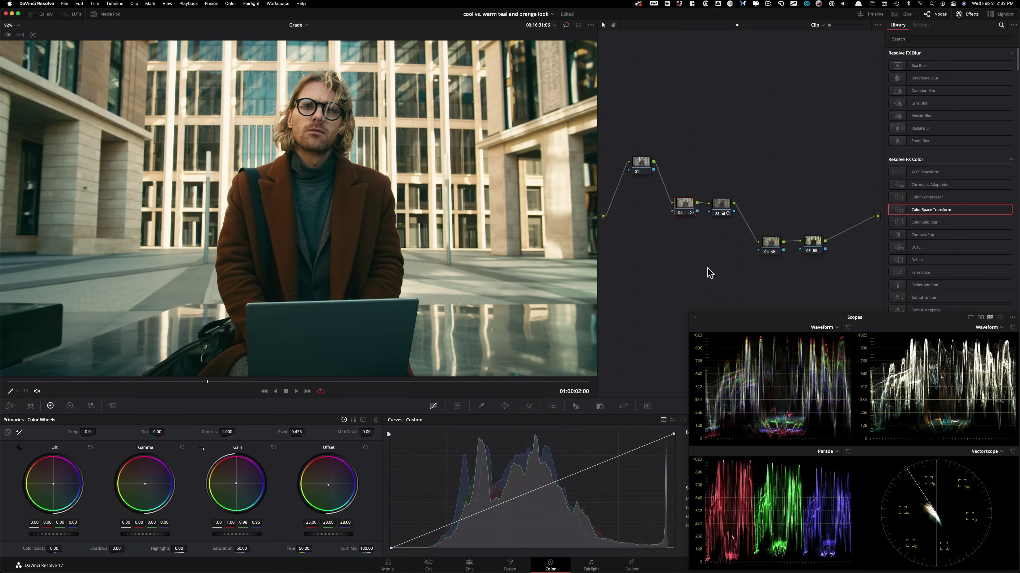
Step: Compare the base, cool and warm versions of the grade by switching back and forth between them
{"action": "key", "text": "super+b"}
{"action": "key", "text": "super+n"}
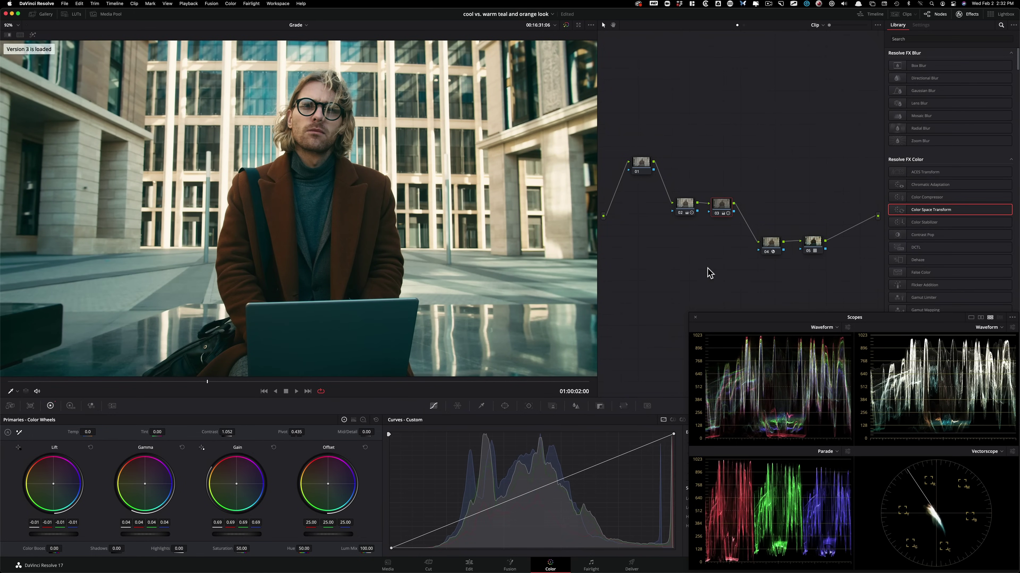
{"action": "key", "text": "super+b"}
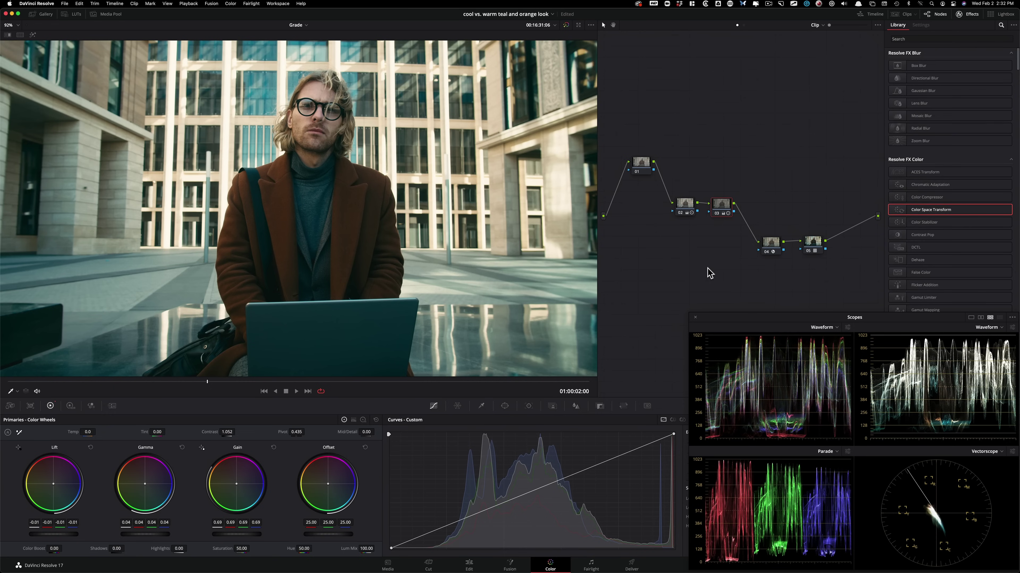
{"action": "key", "text": "super+b"}
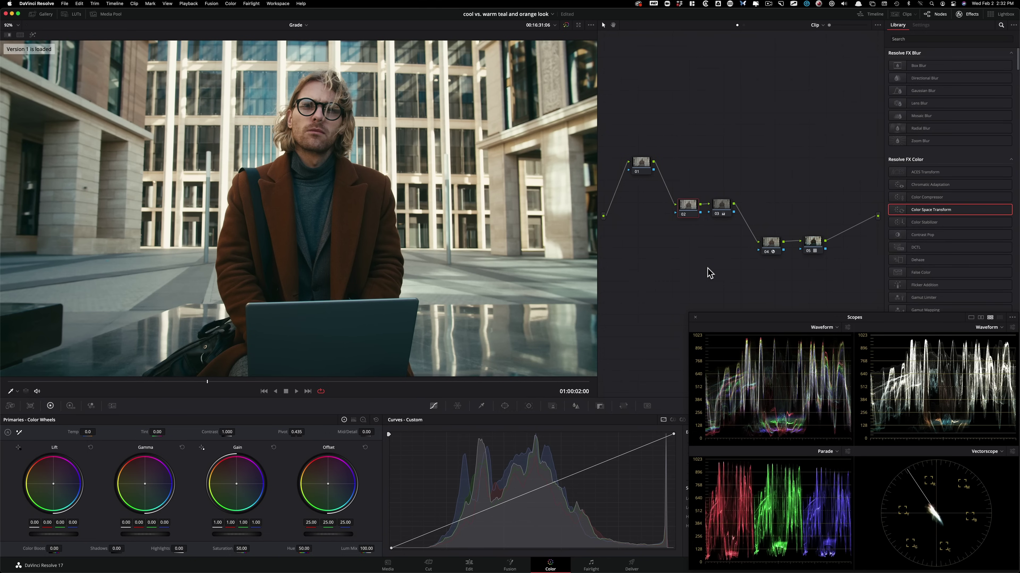
{"action": "key", "text": "super+n"}
{"action": "key", "text": "super+b"}
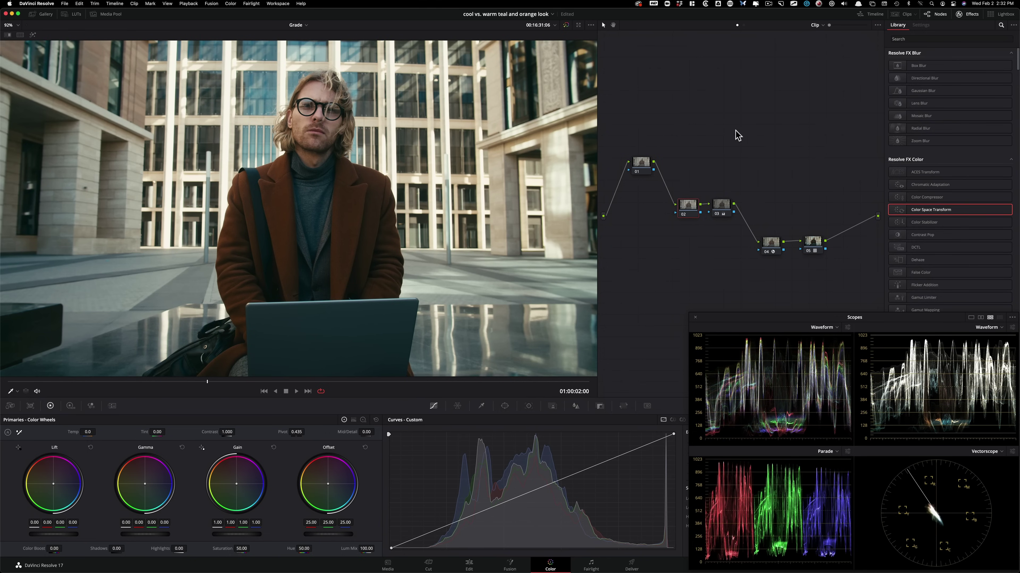
{"action": "key", "text": "super+n"}
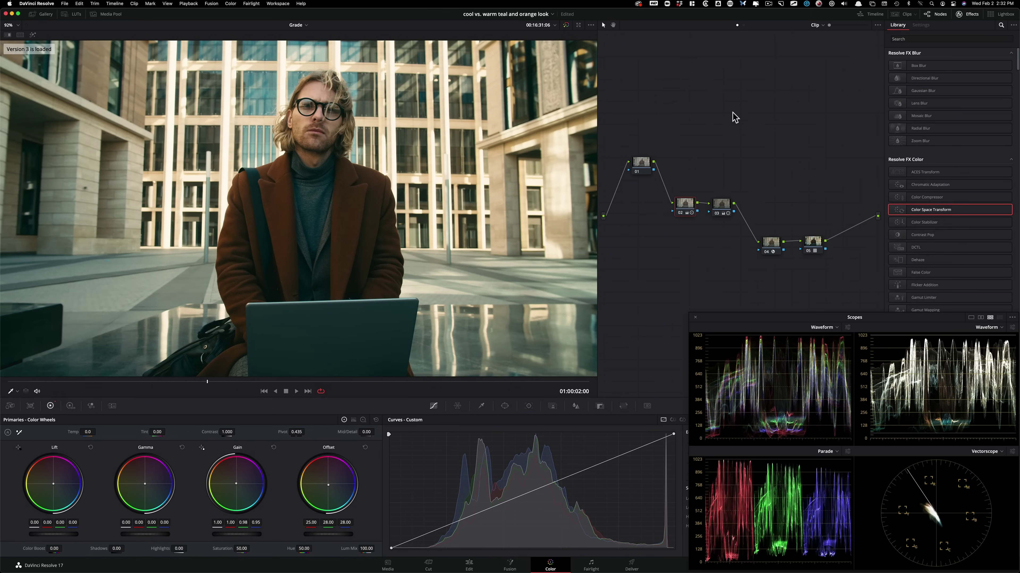
{"action": "key", "text": "super+b"}
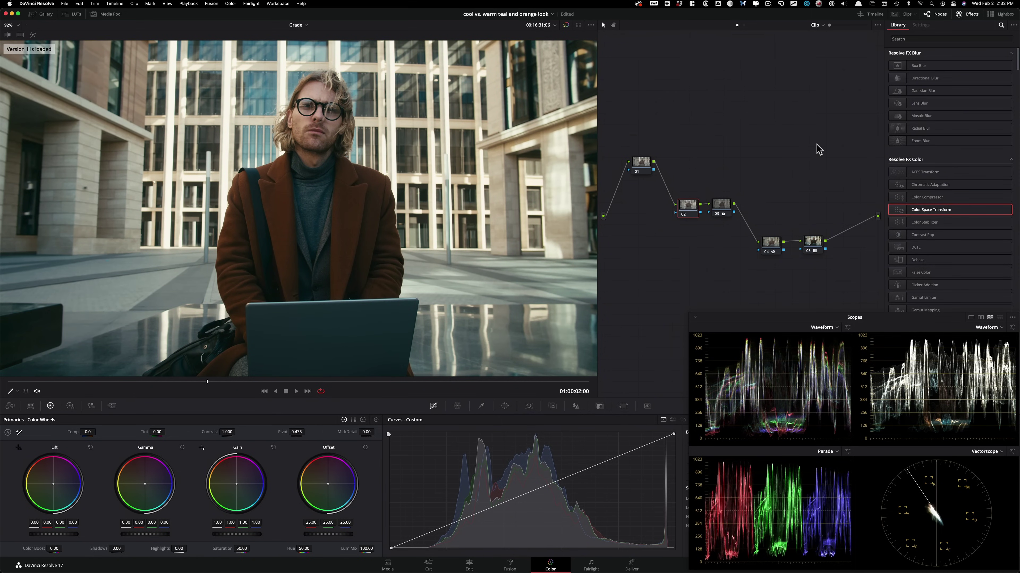
{"action": "key", "text": "super+n"}
{"action": "key", "text": "super+n"}
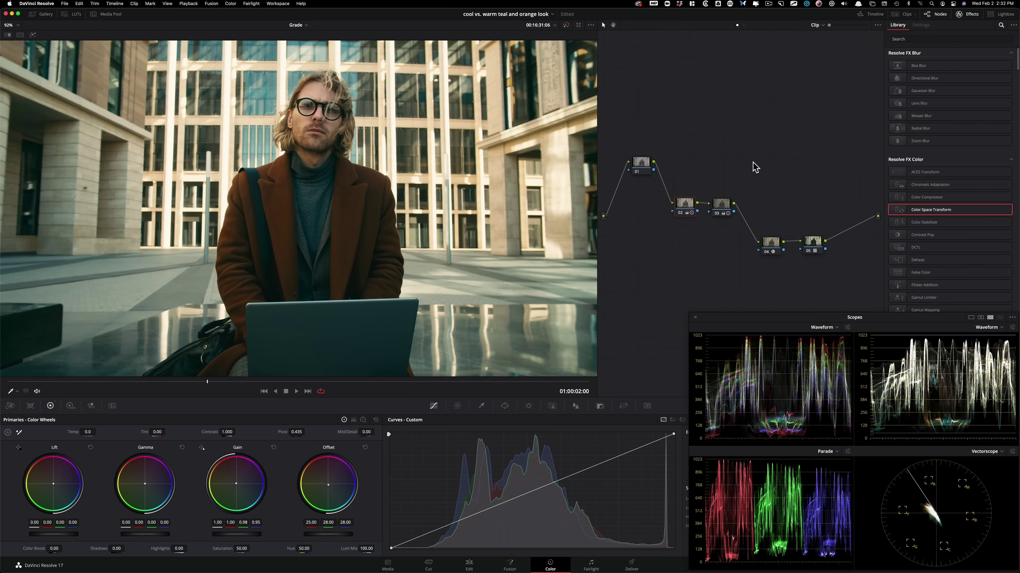
{"action": "key", "text": "super+b"}
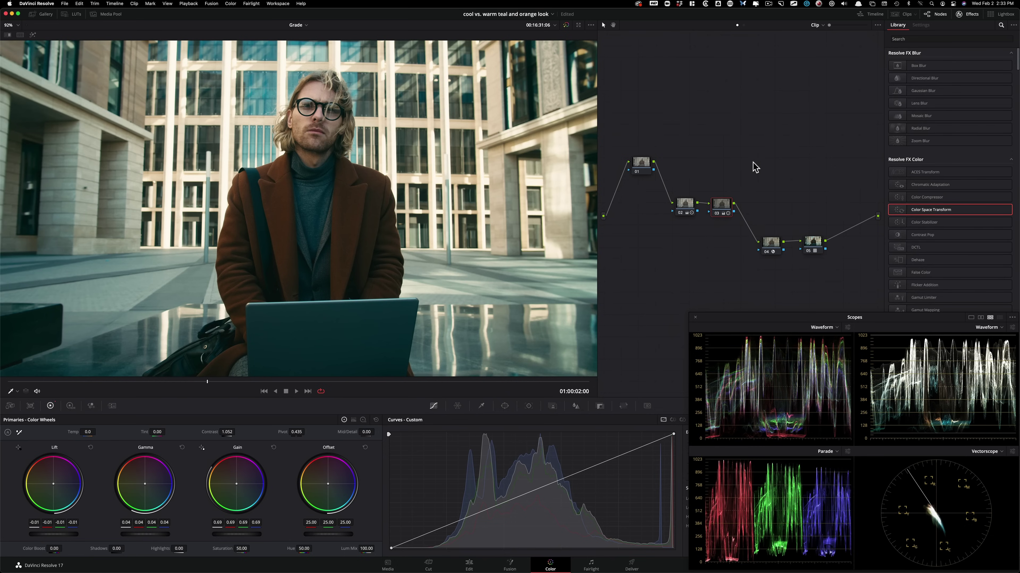
{"action": "key", "text": "super+b"}
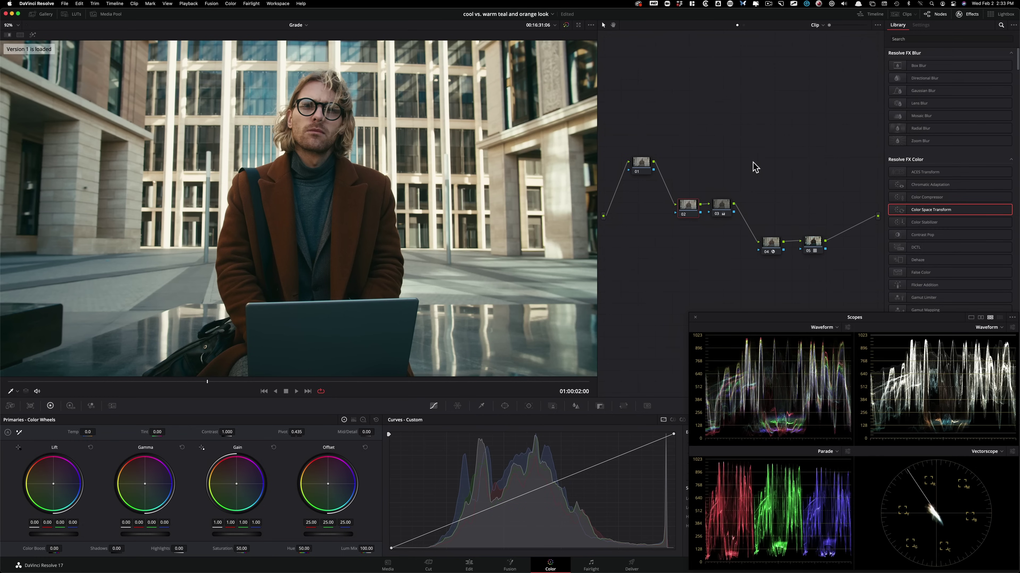
{"action": "key", "text": "super+b"}
{"action": "key", "text": "super+b"}
{"action": "key", "text": "super+b"}
{"action": "key", "text": "super+b"}
{"action": "key", "text": "super+n"}
{"action": "key", "text": "super+b"}
{"action": "key", "text": "super+n"}
Step: Add another grade version and reset its grades and node tree to a single empty node
{"action": "key", "text": "super+y"}
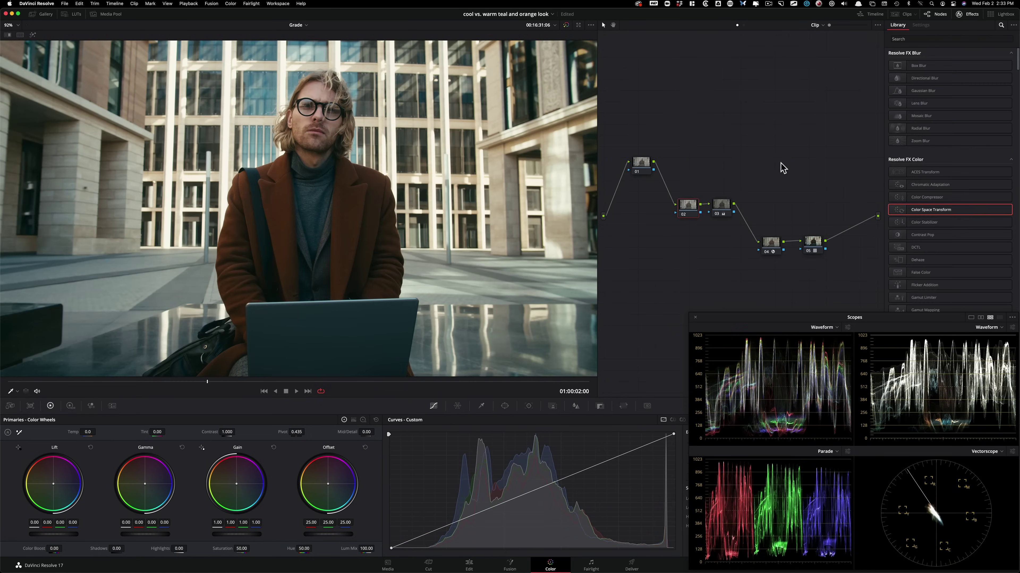
{"action": "right_click", "coordinate": [739, 133]}
{"action": "left_click", "coordinate": [792, 138]}
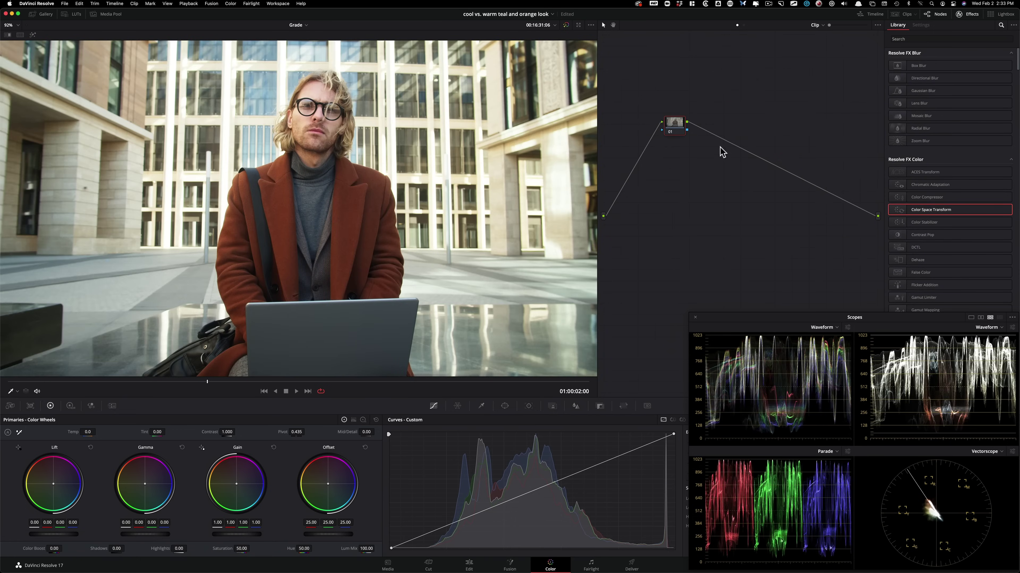
Step: Show all grade versions side by side in an enlarged split-screen viewer, with the effects and scopes hidden
{"action": "left_click_drag", "start_coordinate": [723, 152], "coordinate": [677, 129]}
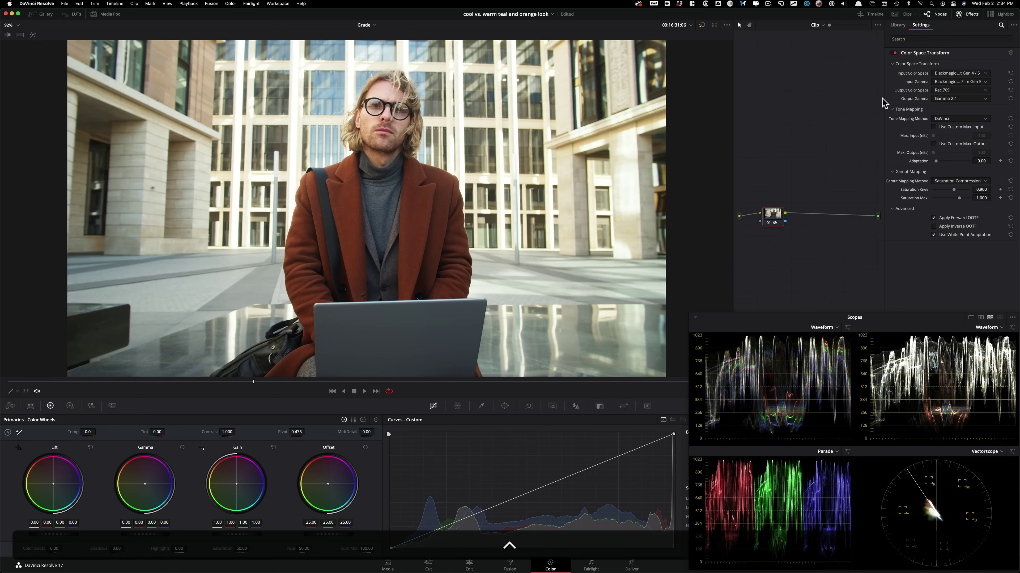
{"action": "key", "text": "alt+super+w"}
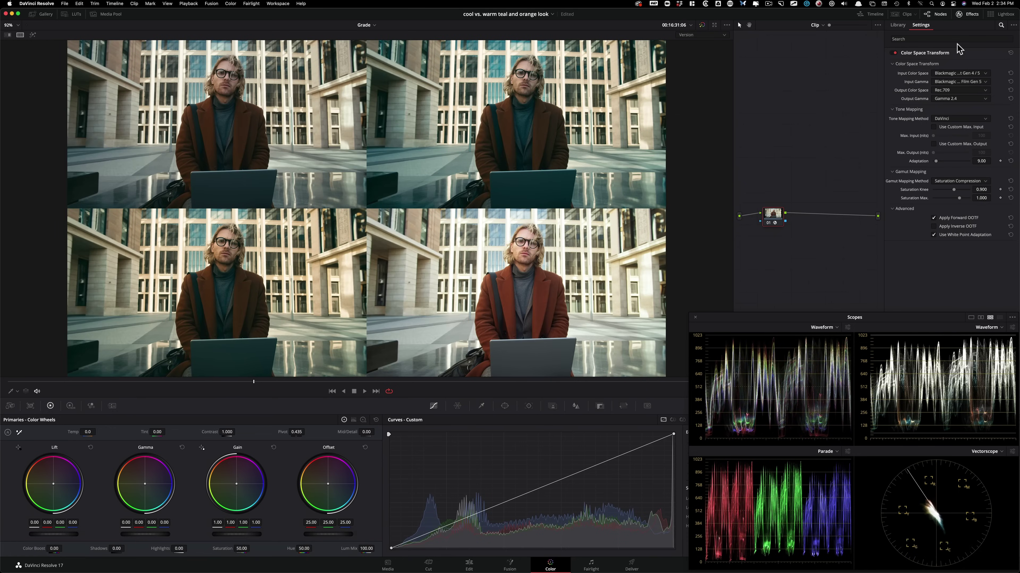
{"action": "key", "text": "shift+f"}
{"action": "left_click", "coordinate": [969, 15]}
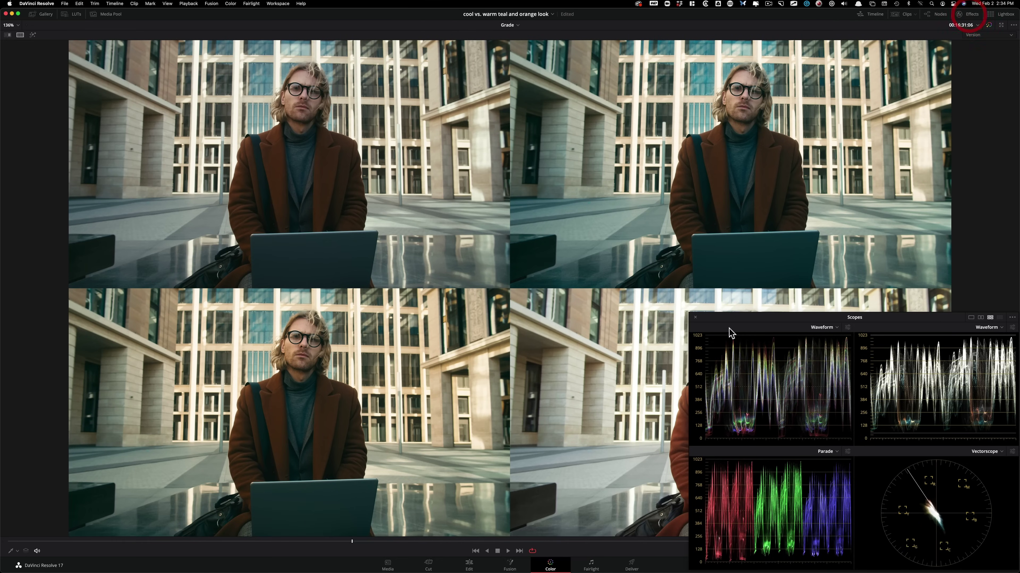
{"action": "left_click", "coordinate": [694, 317]}
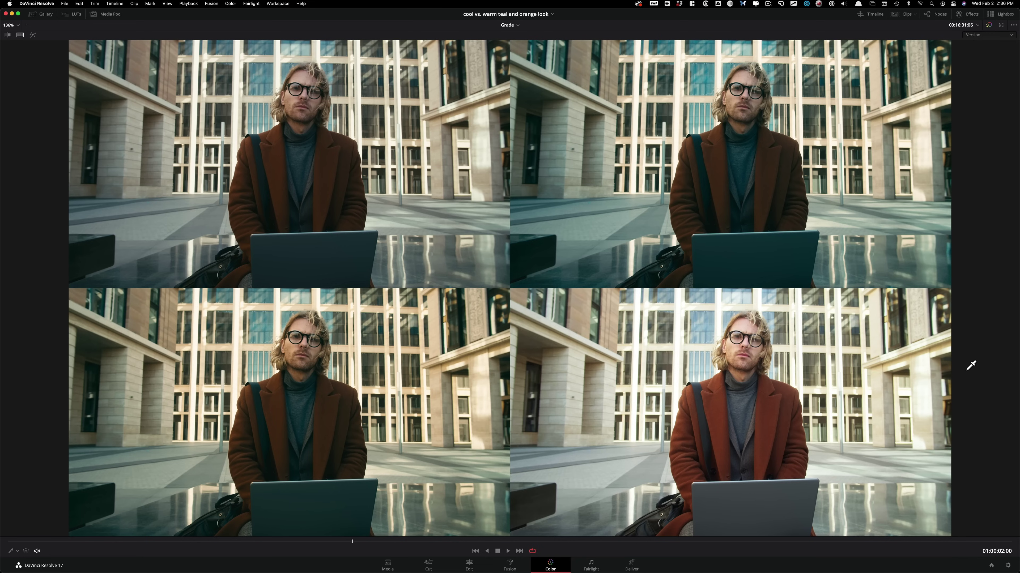
Step: Return to the single-image viewer in the normal layout, with the effects, four floating scopes and a wider node graph shown
{"action": "key", "text": "shift+f"}
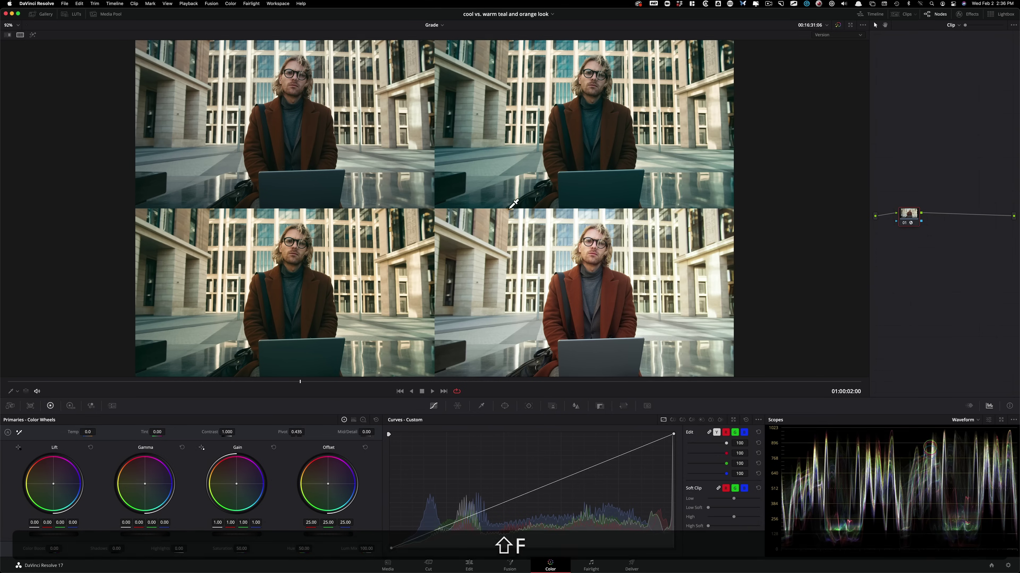
{"action": "key", "text": "super+alt+w"}
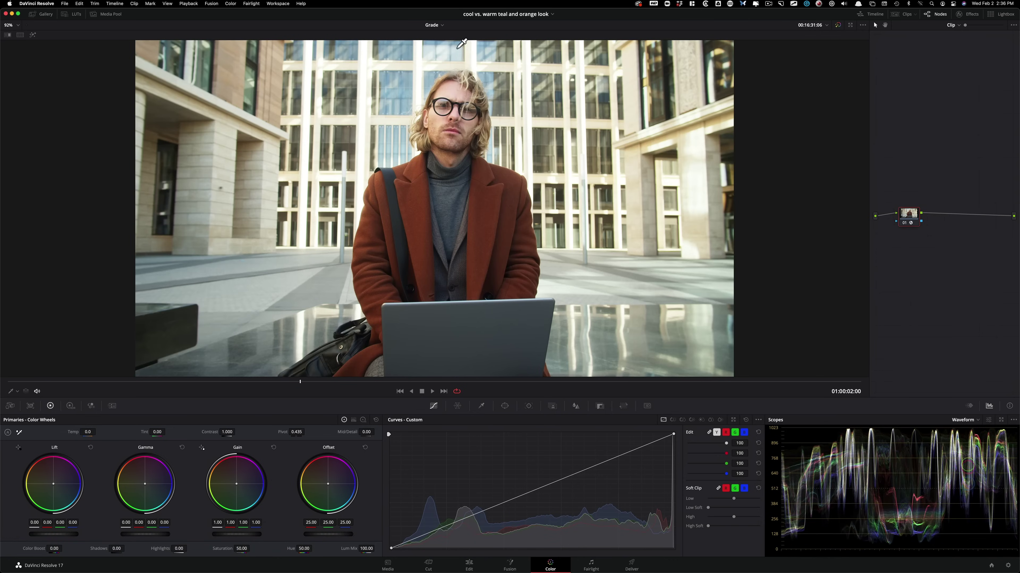
{"action": "left_click", "coordinate": [960, 14]}
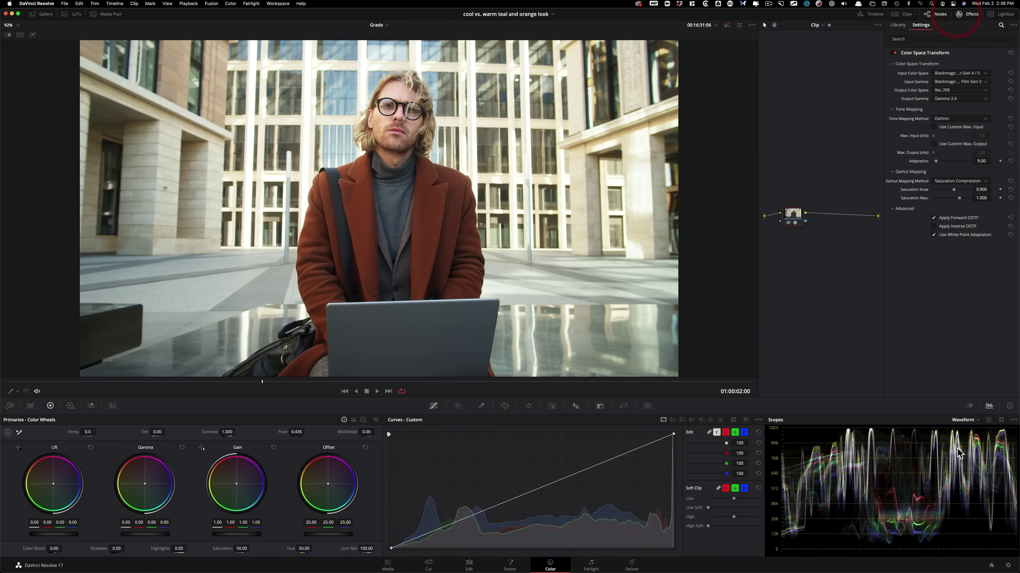
{"action": "left_click", "coordinate": [1001, 421]}
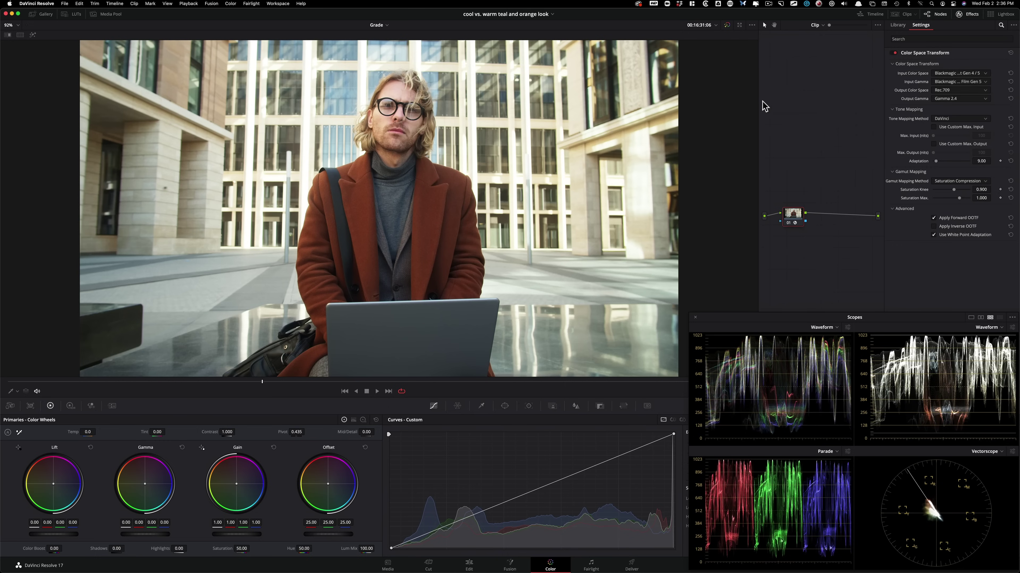
{"action": "left_click_drag", "start_coordinate": [760, 106], "coordinate": [597, 119]}
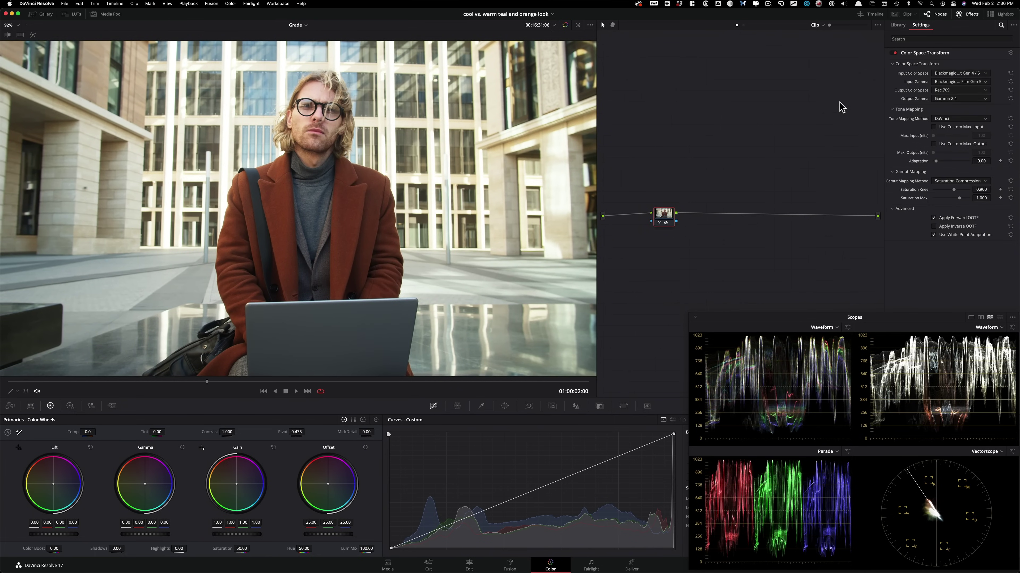
Step: Load grade Version 3 and disable all five of its nodes
{"action": "key", "text": "super+b"}
{"action": "key", "text": "super+b"}
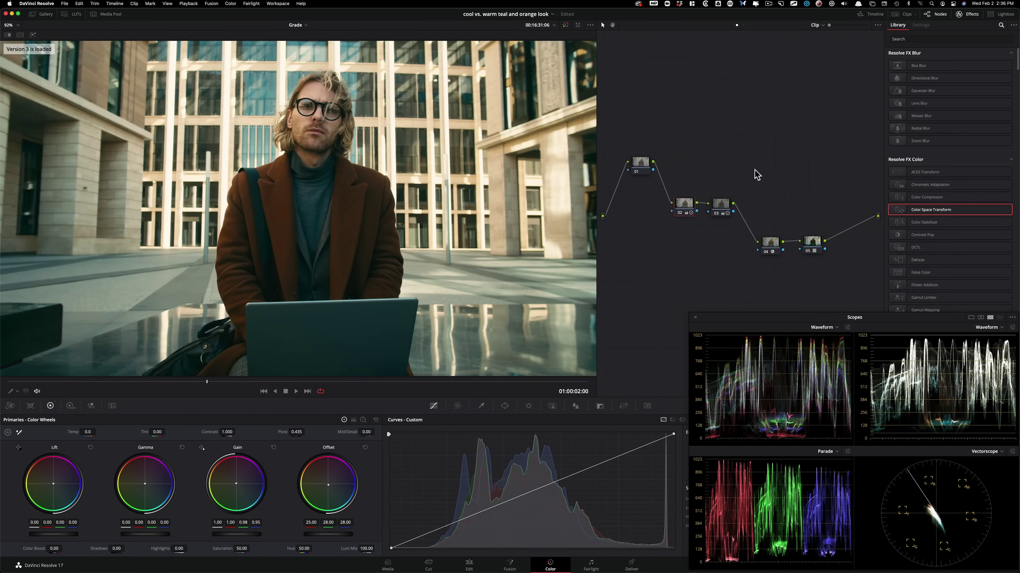
{"action": "left_click_drag", "start_coordinate": [855, 277], "coordinate": [620, 112]}
{"action": "key", "text": "super+d"}
Step: Enable node 04 again and toggle it to check what its Color Space Transform does
{"action": "left_click", "coordinate": [689, 137]}
{"action": "left_click", "coordinate": [786, 199]}
{"action": "left_click", "coordinate": [765, 246]}
{"action": "key", "text": "super+d"}
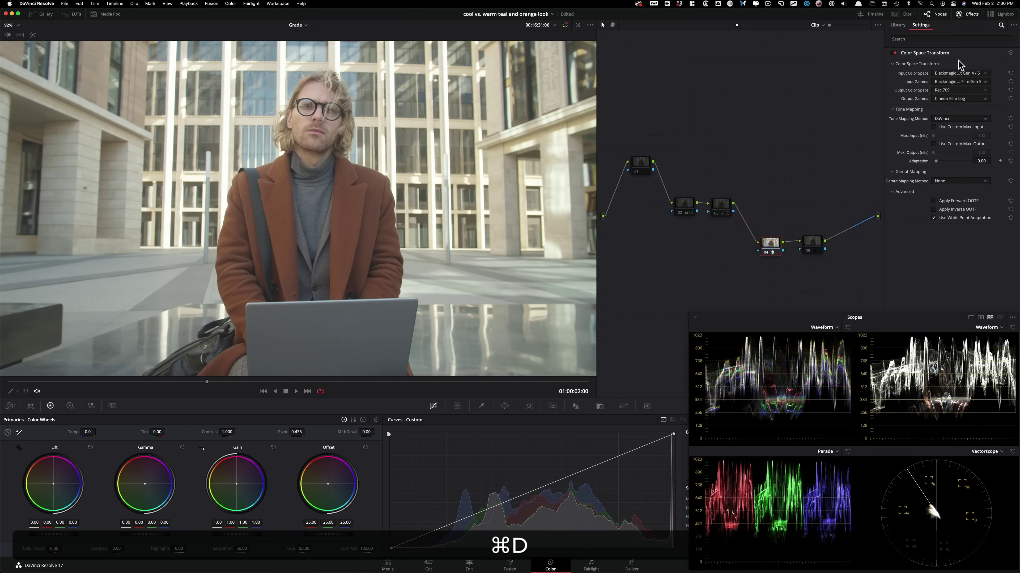
{"action": "key", "text": "super+d"}
{"action": "key", "text": "super+d"}
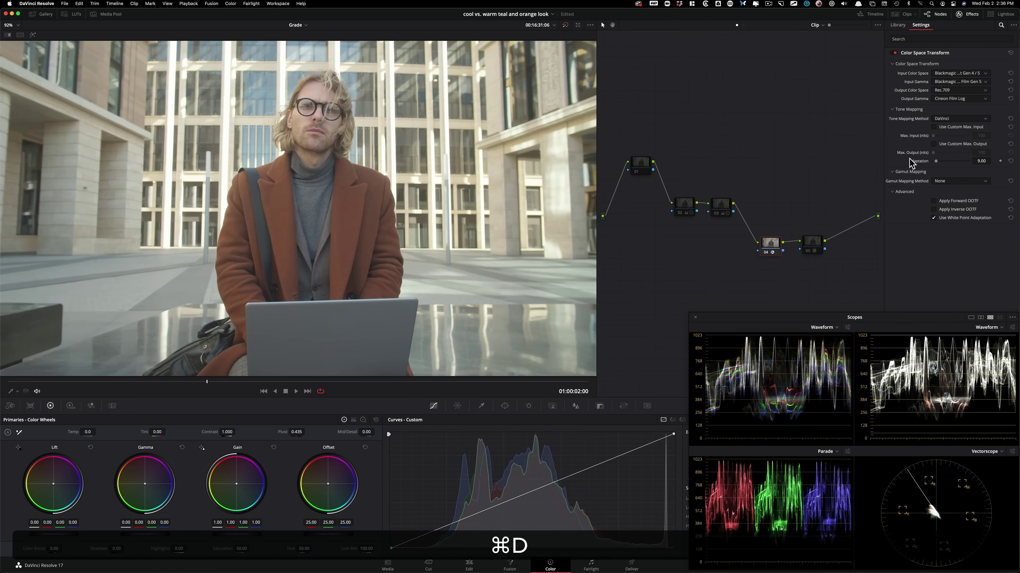
Step: Enable node 05 again after the Color Space Transform node
{"action": "left_click", "coordinate": [814, 245]}
{"action": "left_click", "coordinate": [815, 248]}
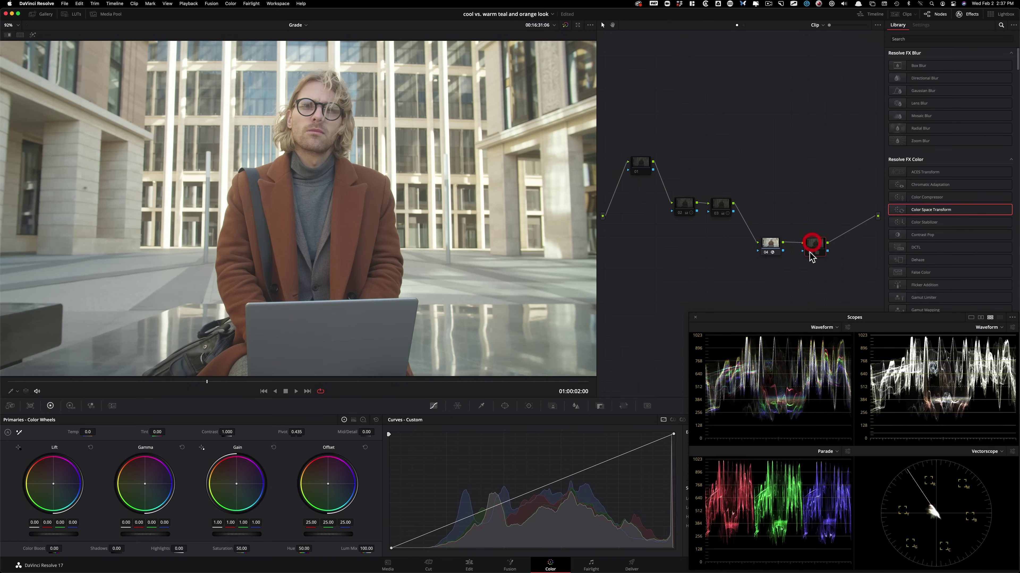
{"action": "key", "text": "super+d"}
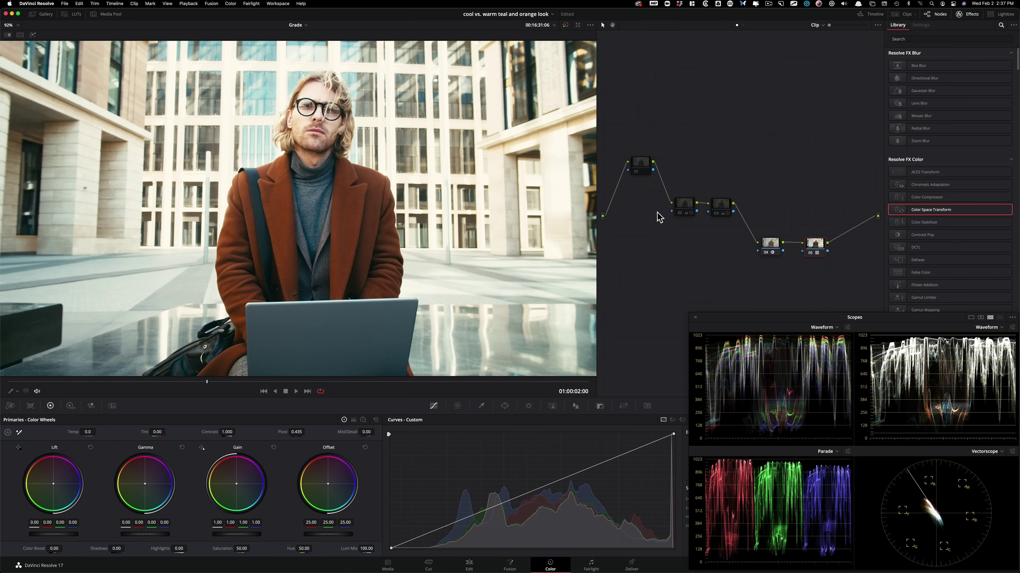
Step: Enable node 03 again, toggling it repeatedly to compare the image with and without its contrast and exposure adjustments
{"action": "left_click", "coordinate": [774, 176]}
{"action": "left_click", "coordinate": [720, 204]}
{"action": "key", "text": "super+d"}
{"action": "key", "text": "super+d"}
{"action": "key", "text": "super+d"}
{"action": "key", "text": "super+d"}
{"action": "key", "text": "super+d"}
{"action": "key", "text": "super+d"}
{"action": "key", "text": "super+d"}
{"action": "key", "text": "super+d"}
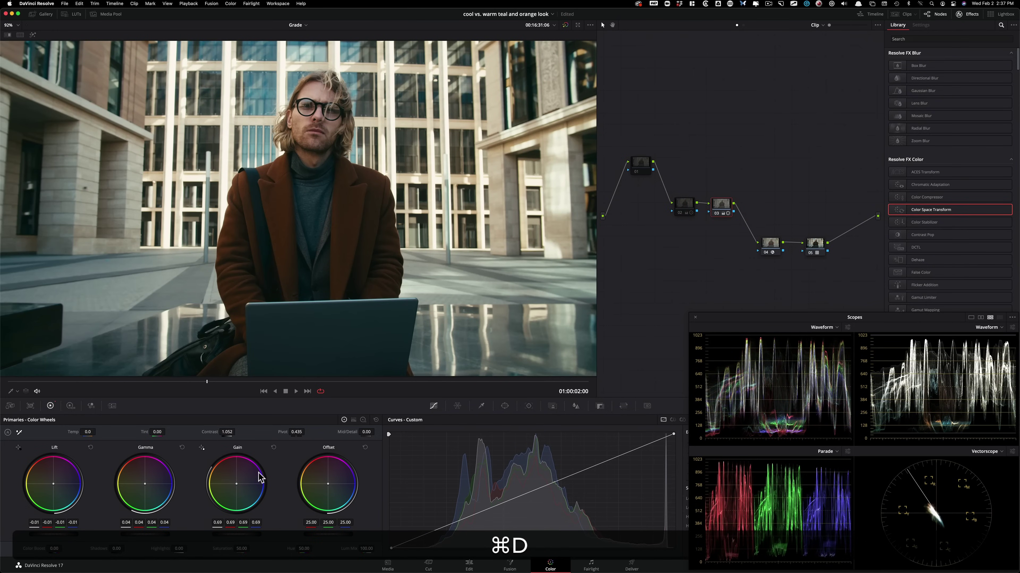
{"action": "key", "text": "super+d"}
{"action": "key", "text": "super+d"}
{"action": "key", "text": "super+d"}
{"action": "key", "text": "super+d"}
{"action": "key", "text": "super+d"}
Step: Enable node 02 again, toggling it repeatedly to compare the image with and without its color shift
{"action": "left_click", "coordinate": [669, 147]}
{"action": "left_click", "coordinate": [684, 203]}
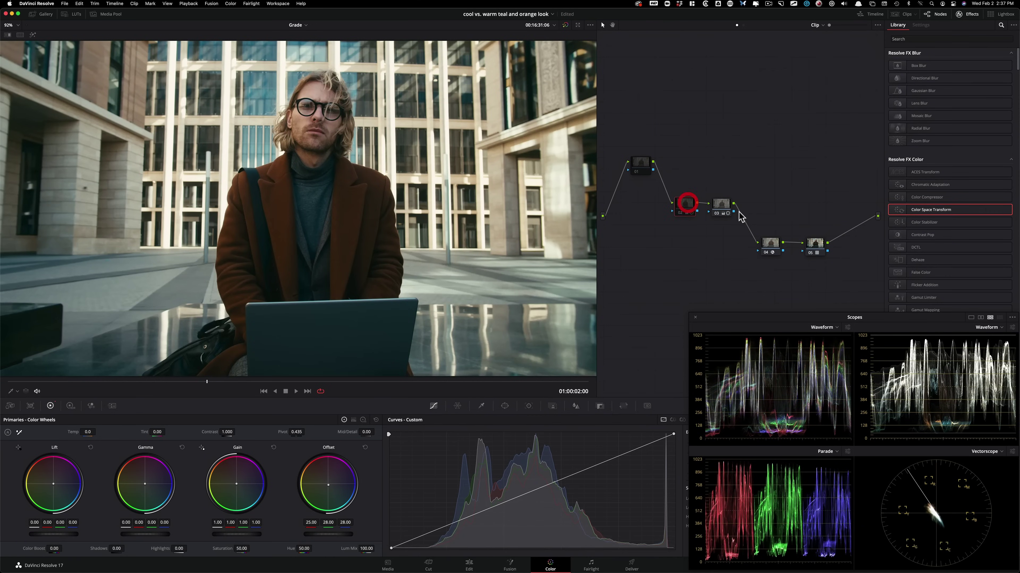
{"action": "key", "text": "super+d"}
{"action": "key", "text": "super+d"}
{"action": "key", "text": "super+d"}
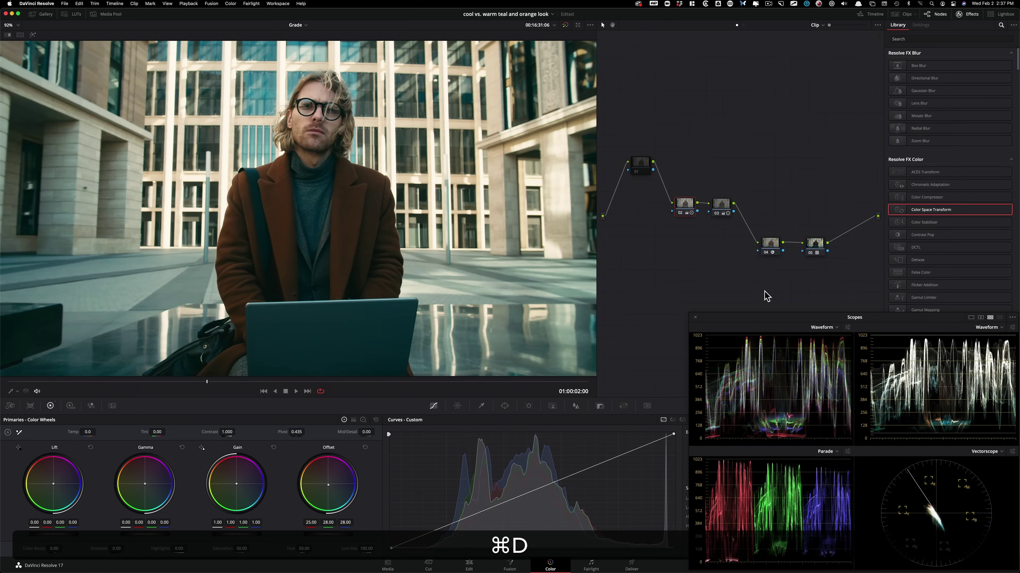
{"action": "key", "text": "super+d"}
{"action": "key", "text": "super+d"}
{"action": "key", "text": "super+d"}
{"action": "key", "text": "super+d"}
Step: Find the Film Grain effect, apply it to node 01 and choose the 35mm 400T preset
{"action": "left_click", "coordinate": [642, 164]}
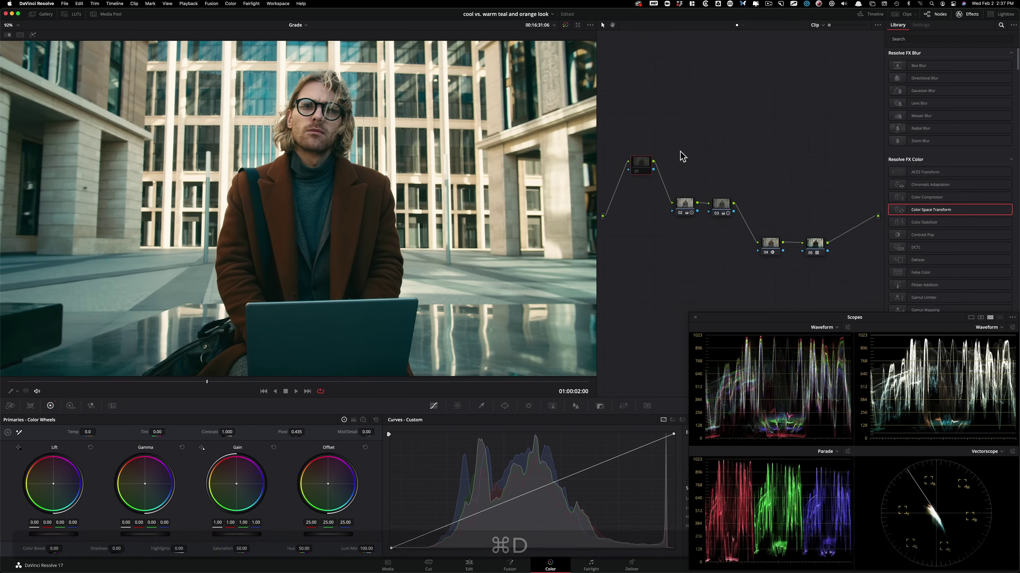
{"action": "left_click", "coordinate": [942, 38]}
{"action": "type", "text": "grain"}
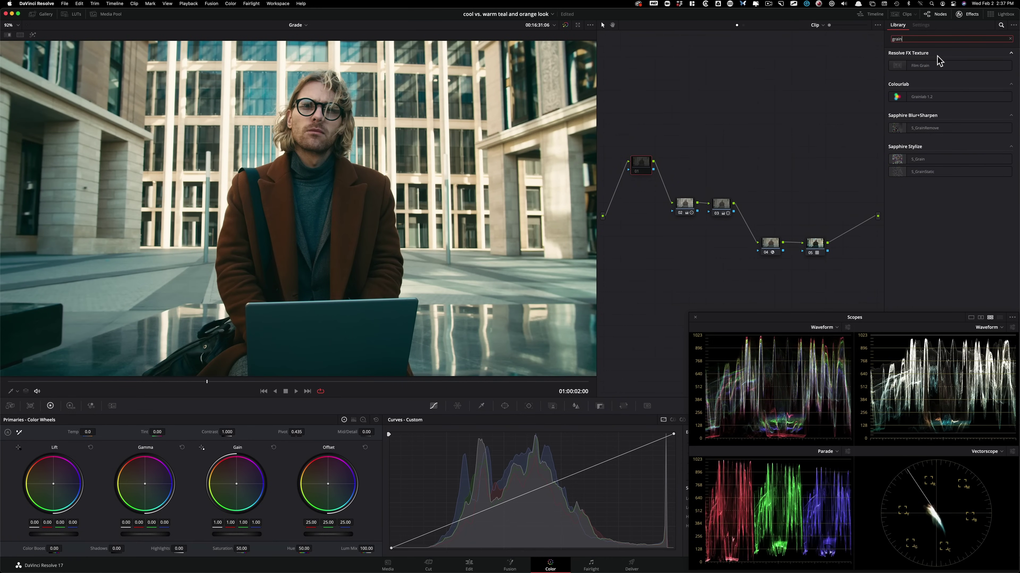
{"action": "left_click_drag", "start_coordinate": [923, 65], "coordinate": [645, 164]}
{"action": "left_click", "coordinate": [963, 63]}
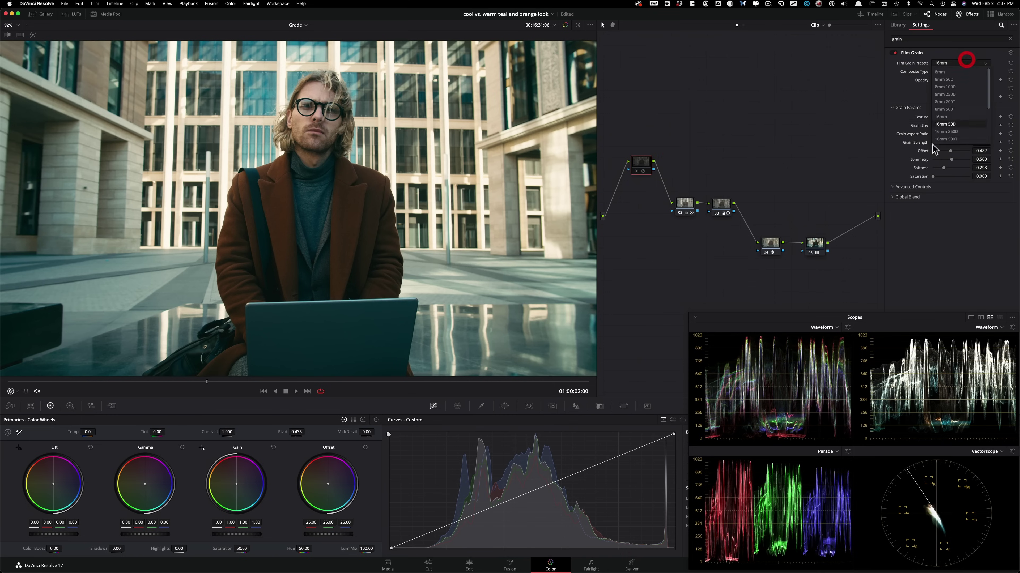
{"action": "left_click", "coordinate": [957, 124]}
Step: Enable node 01 and toggle its film grain on a strongly magnified, enlarged viewer, returning to the normal view when done
{"action": "key", "text": "shift+f"}
{"action": "key", "text": "shift+2"}
{"action": "scroll", "coordinate": [295, 218], "scroll_direction": "up", "scroll_amount": 10}
{"action": "scroll", "coordinate": [565, 126], "scroll_direction": "up", "scroll_amount": 2}
{"action": "key", "text": "ctrl+2"}
{"action": "key", "text": "ctrl+d"}
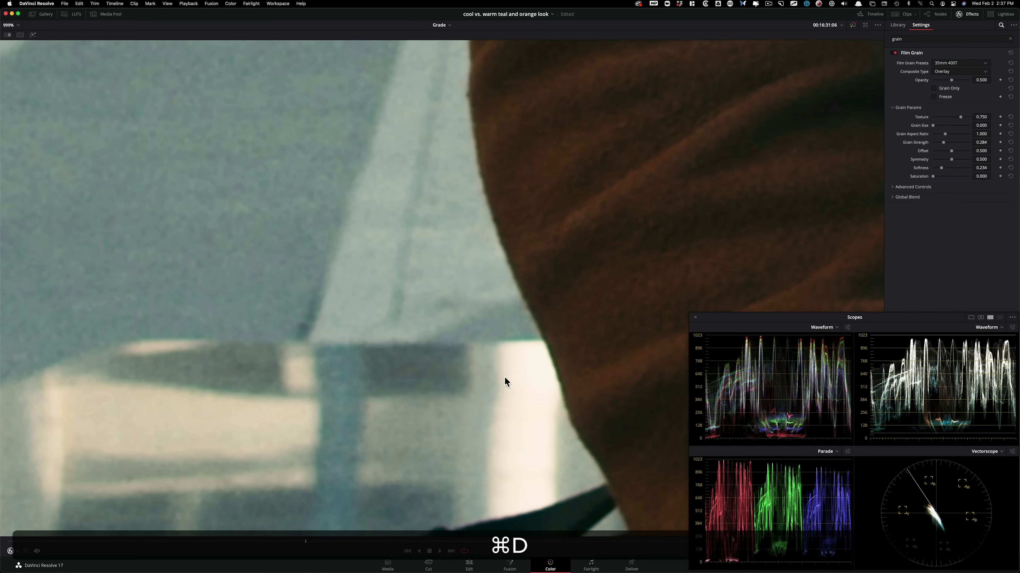
{"action": "key", "text": "ctrl+d"}
{"action": "key", "text": "ctrl+d"}
{"action": "key", "text": "ctrl+d"}
{"action": "key", "text": "ctrl+d"}
{"action": "key", "text": "shift+f"}
{"action": "key", "text": "shift+3"}
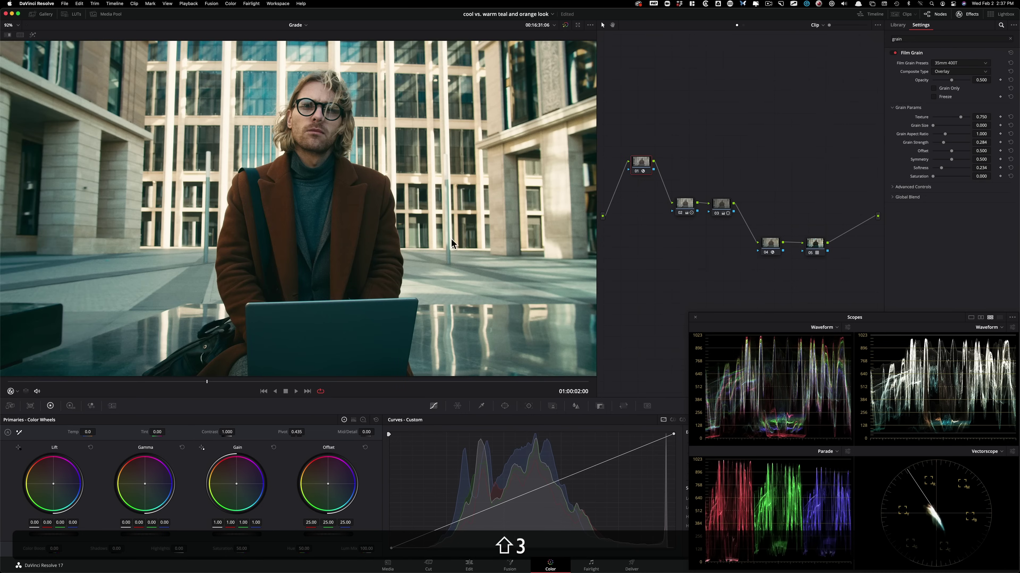